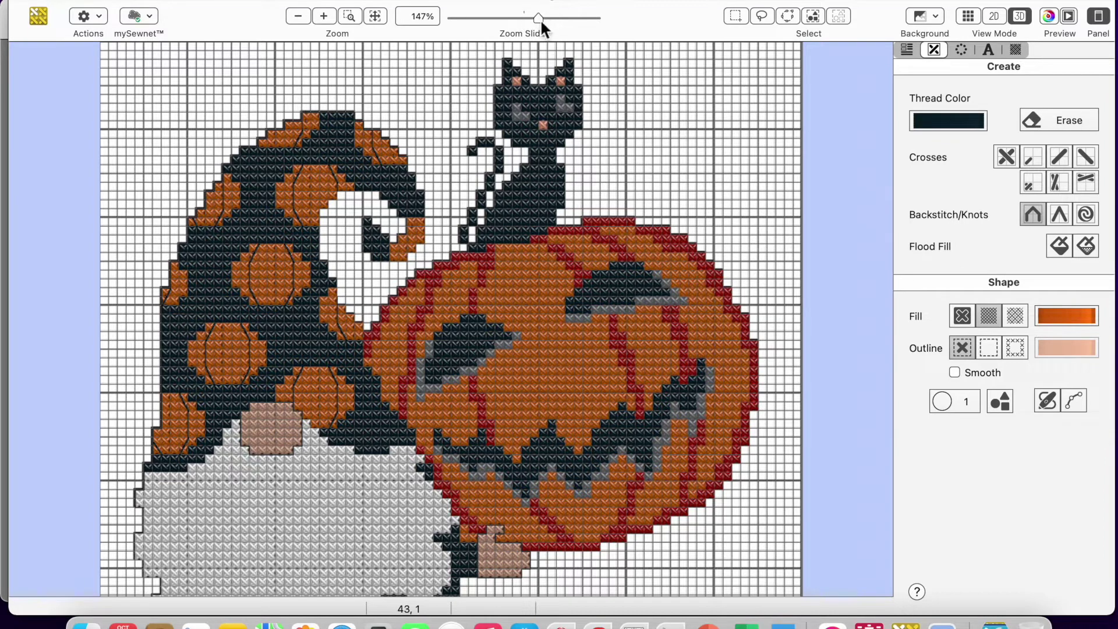
Step: Zoom the Halloween chart from 147% to about 421% to show individual stitches
left_click(559, 19)
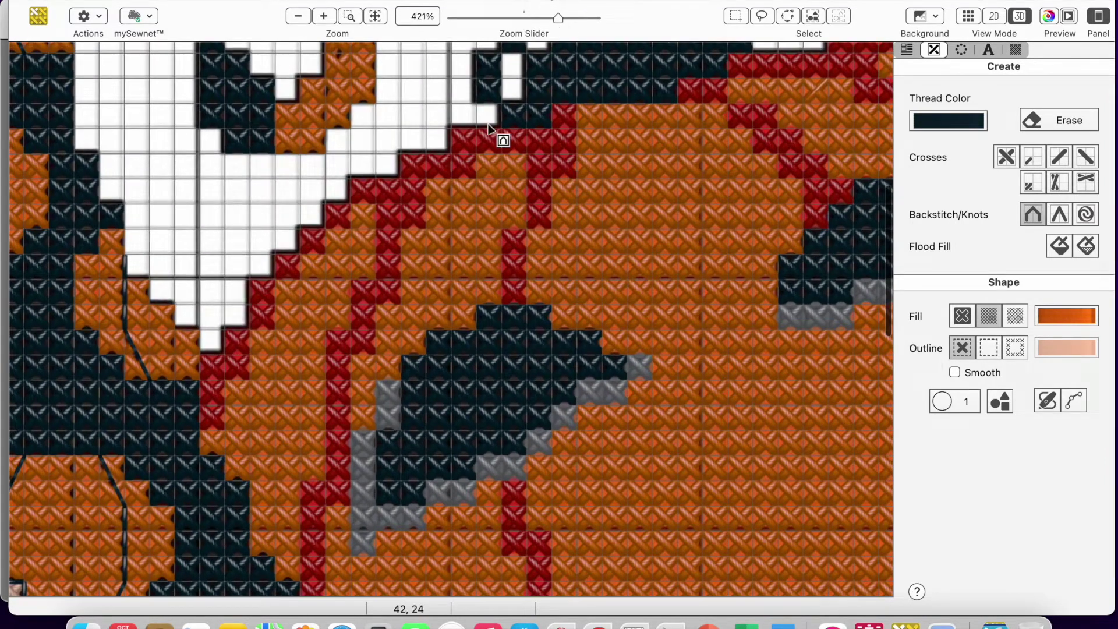
Step: Scroll the magnified chart up to bring the gnome's hat and the cat into view
scroll(488, 122, "up", 3)
scroll(487, 122, "up", 5)
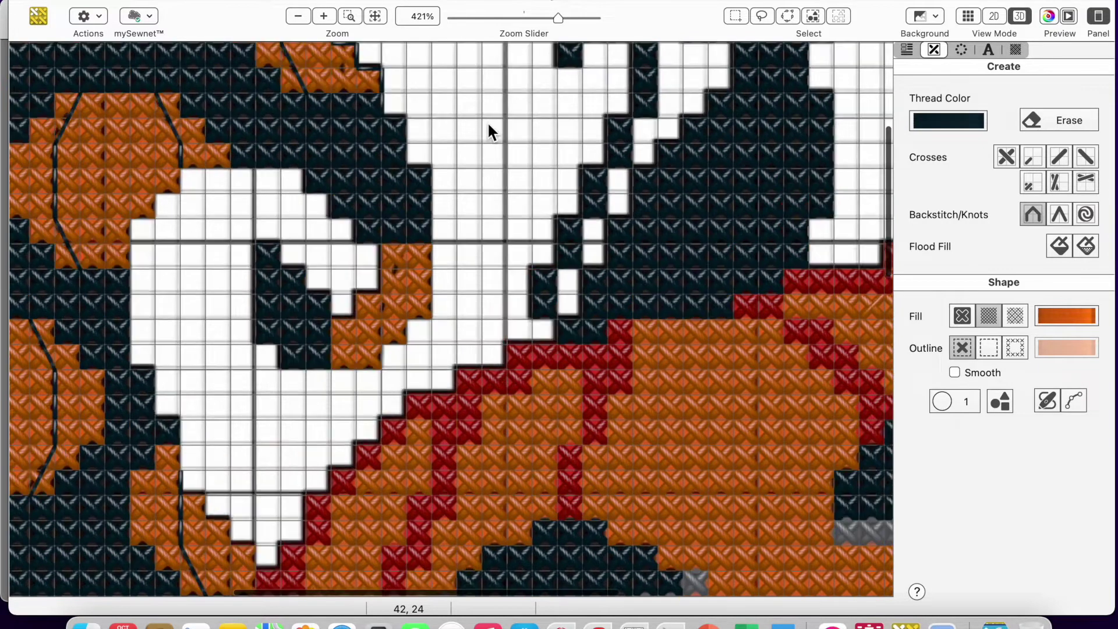
scroll(488, 125, "up", 5)
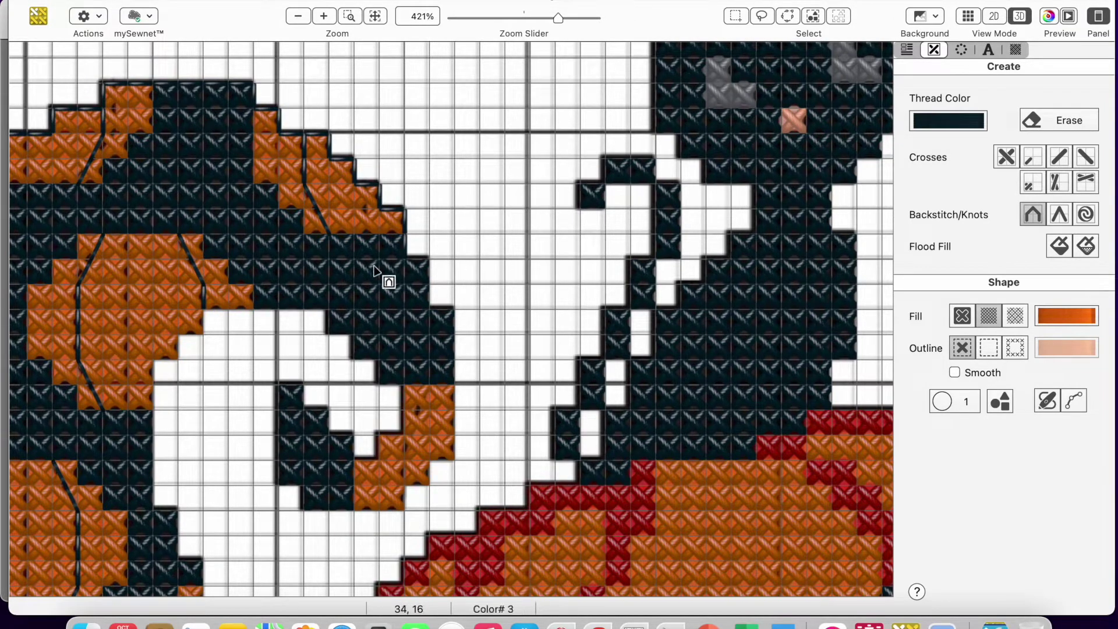
Step: Turn the background picture off and start a backstitch along the hat's stepped edge
left_click(935, 18)
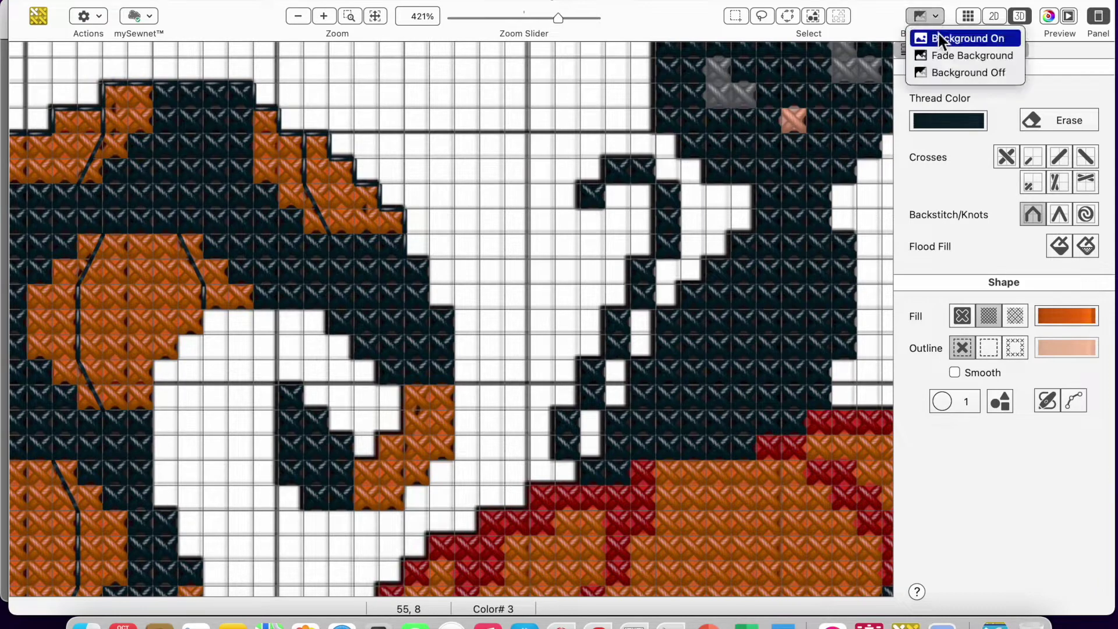
left_click(943, 72)
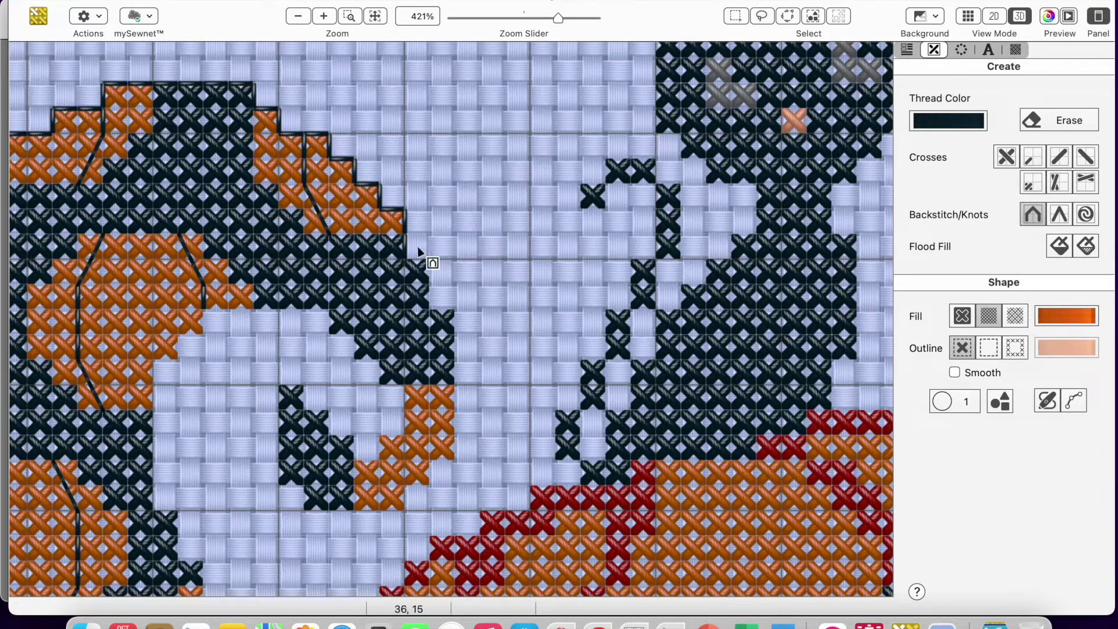
left_click_drag(407, 259, 429, 260)
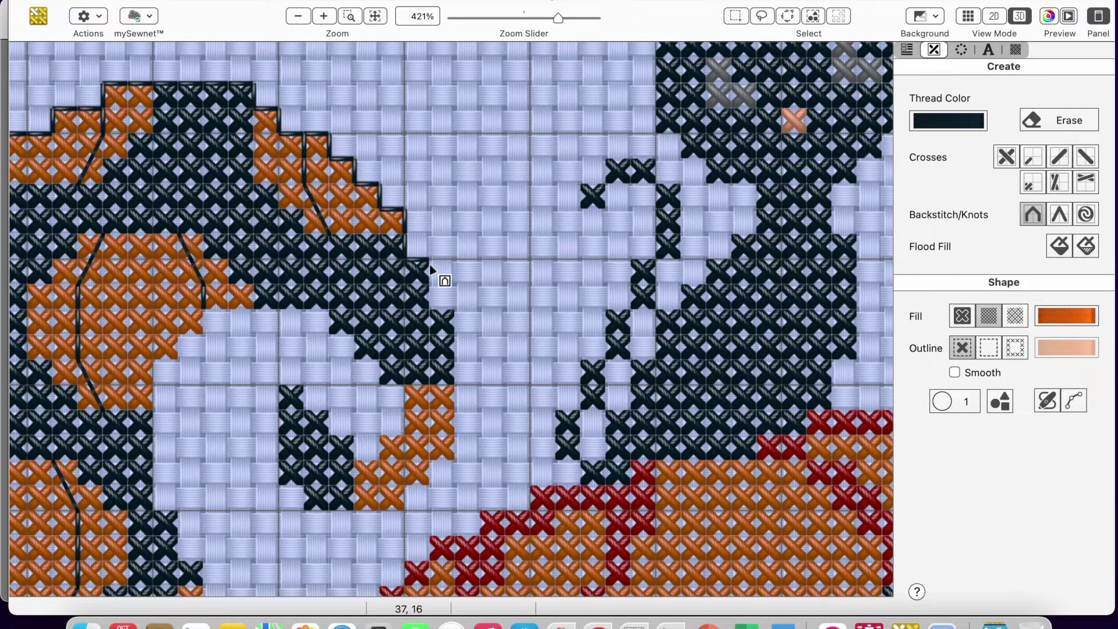
Step: Continue the backstitch down the hat edge to the orange stitches' corner, zooming in slightly
left_click_drag(429, 310, 457, 460)
left_click_drag(561, 22, 565, 22)
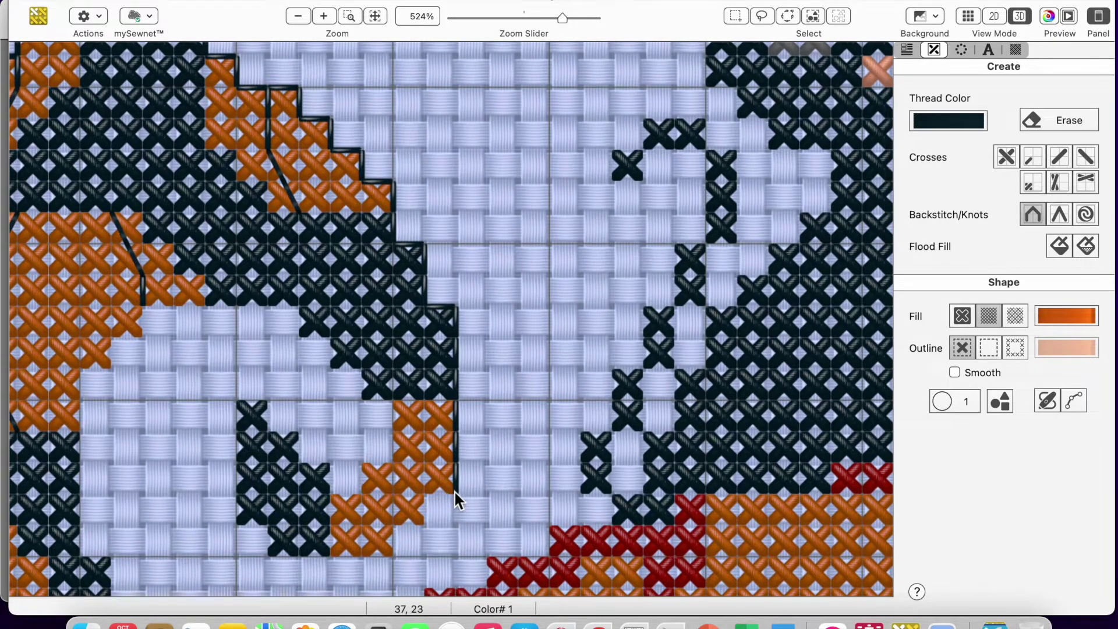
left_click(435, 495)
Step: Backstitch along the orange edge, stepping down and left to the dark block's left side
left_click(423, 526)
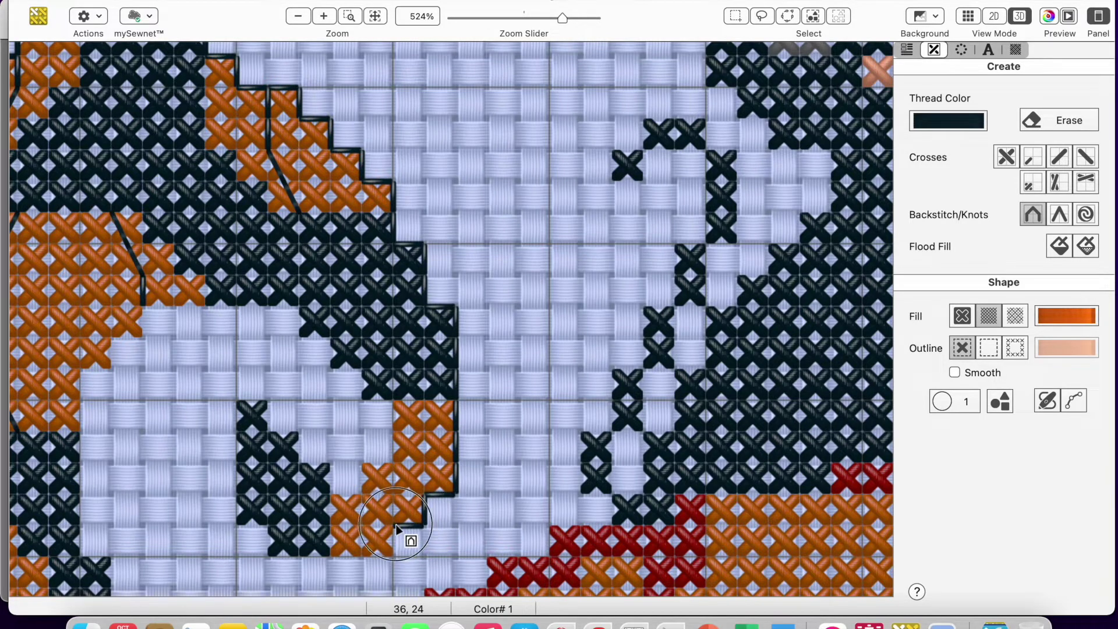
left_click(395, 527)
left_click(395, 556)
left_click(299, 556)
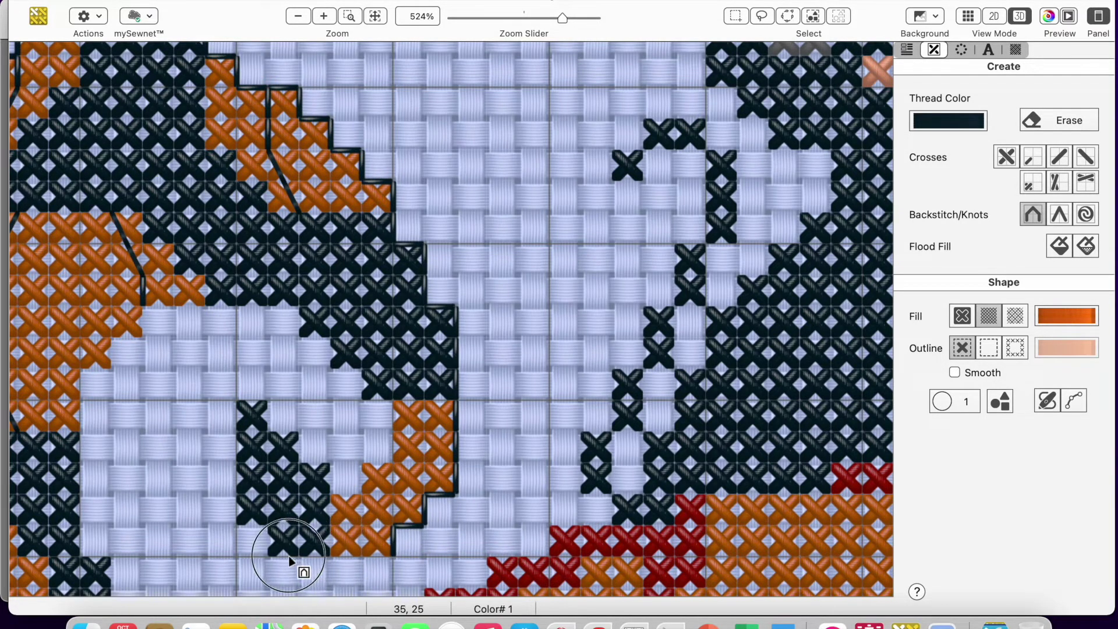
left_click(269, 558)
left_click(269, 527)
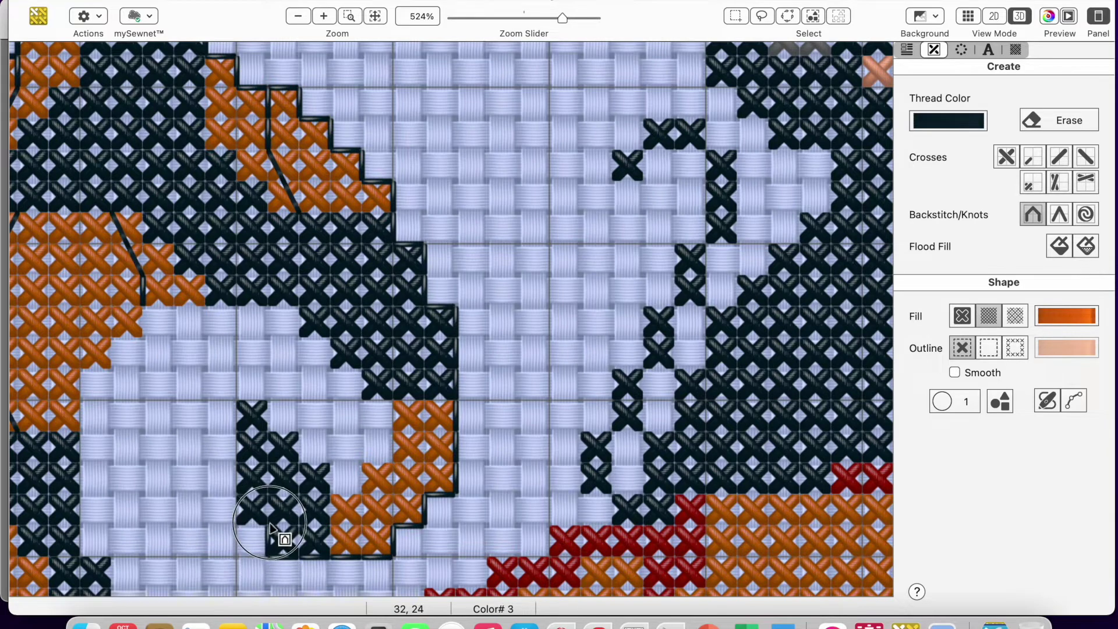
left_click(238, 527)
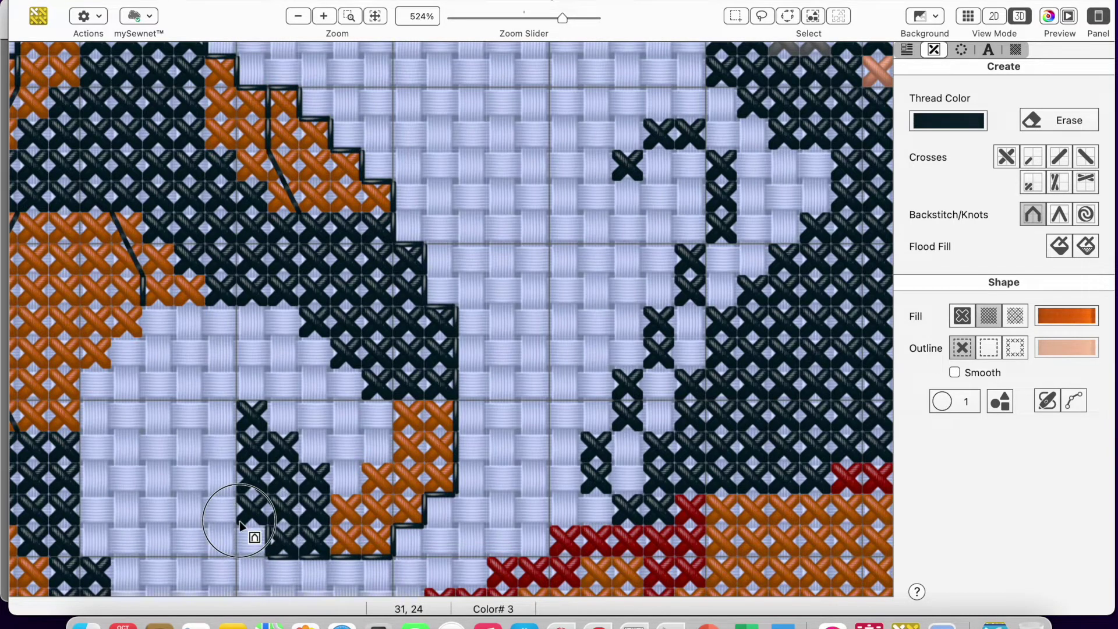
left_click(244, 406)
left_click_drag(244, 405, 247, 530)
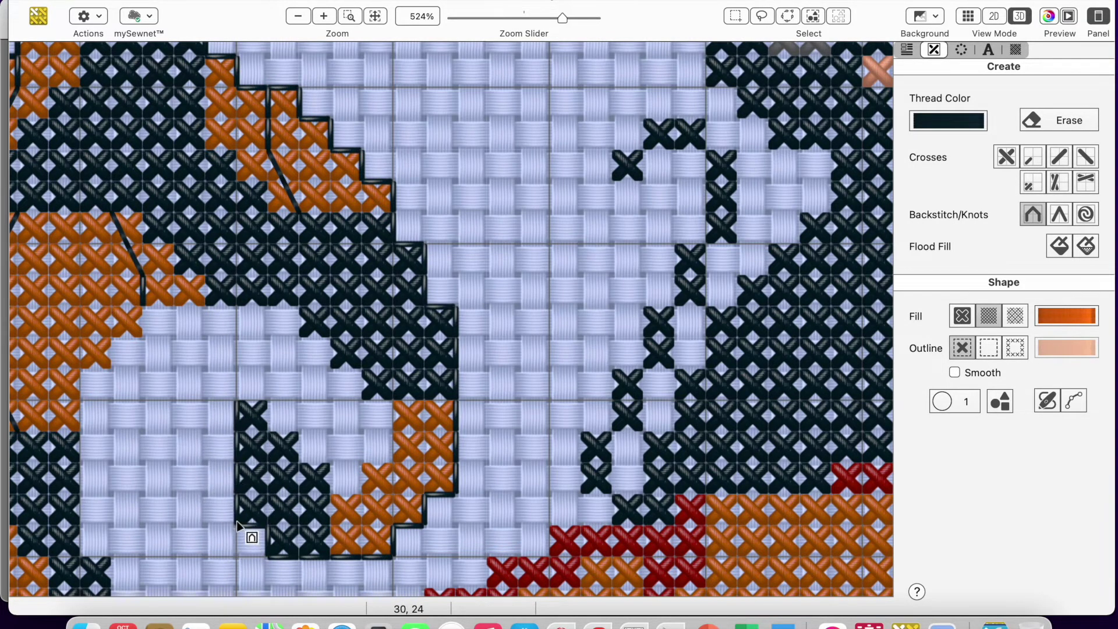
Step: Outline the dark block's top edge across to the orange stitches and up their left side
left_click(267, 401)
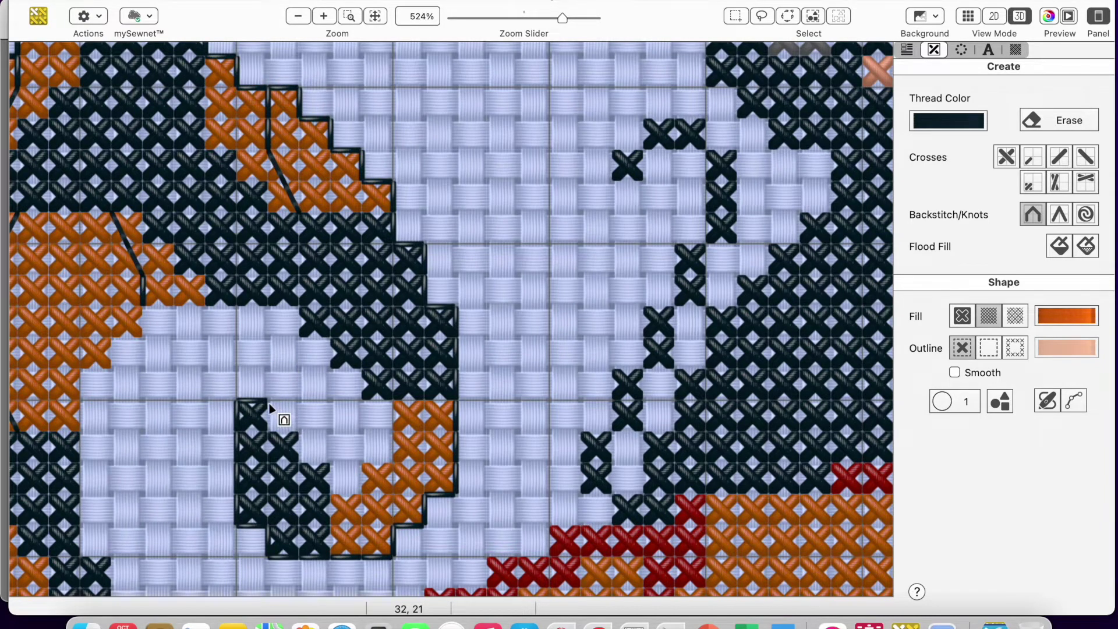
left_click(265, 436)
left_click(299, 432)
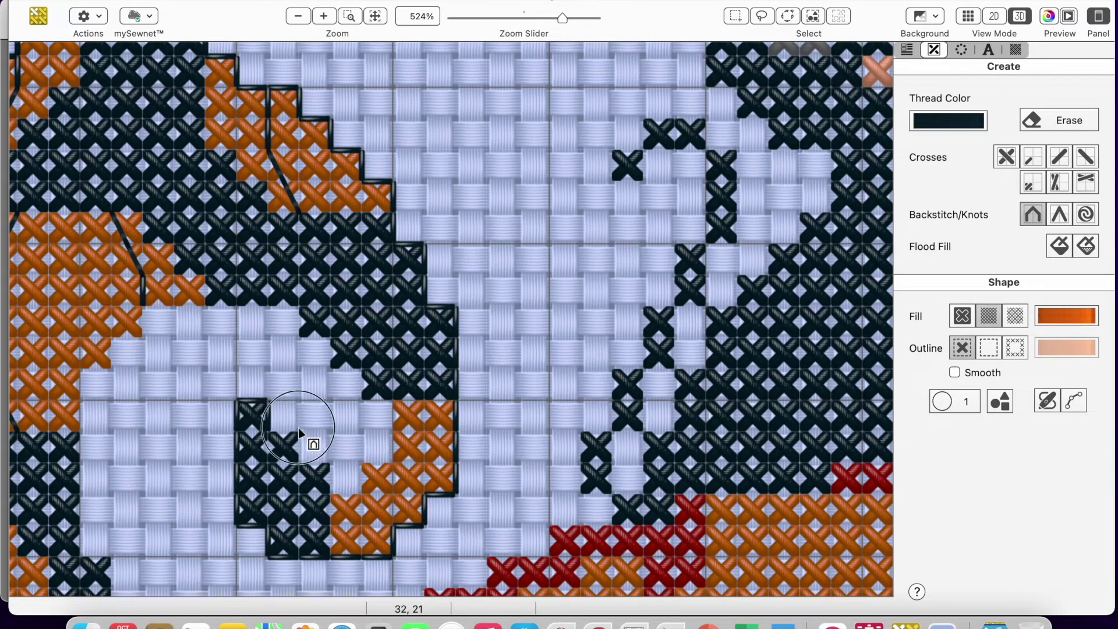
left_click(299, 463)
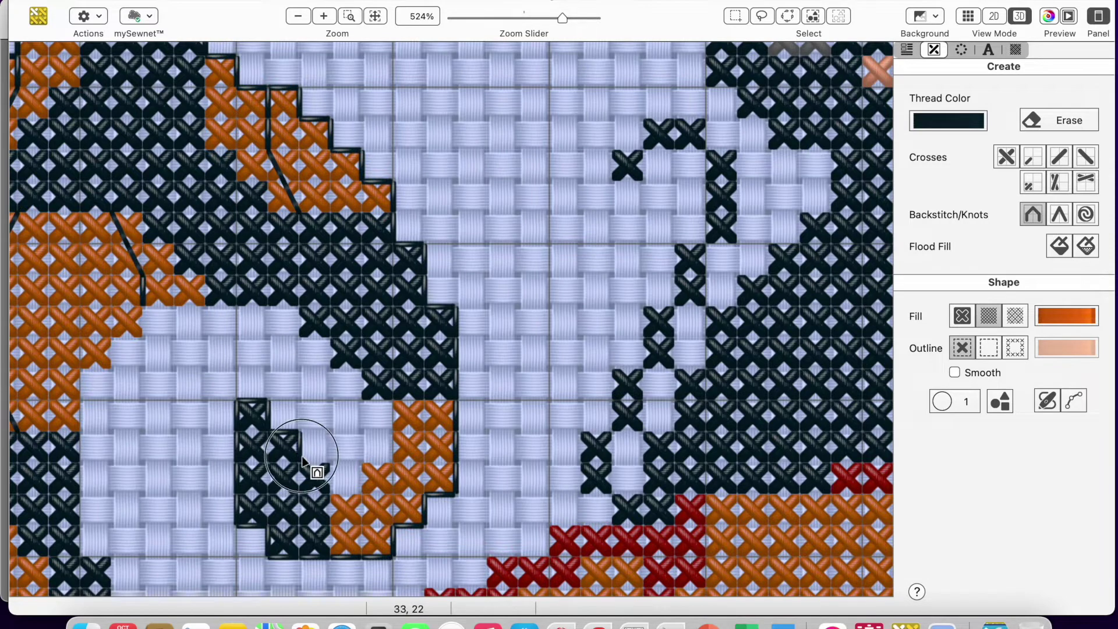
left_click(329, 463)
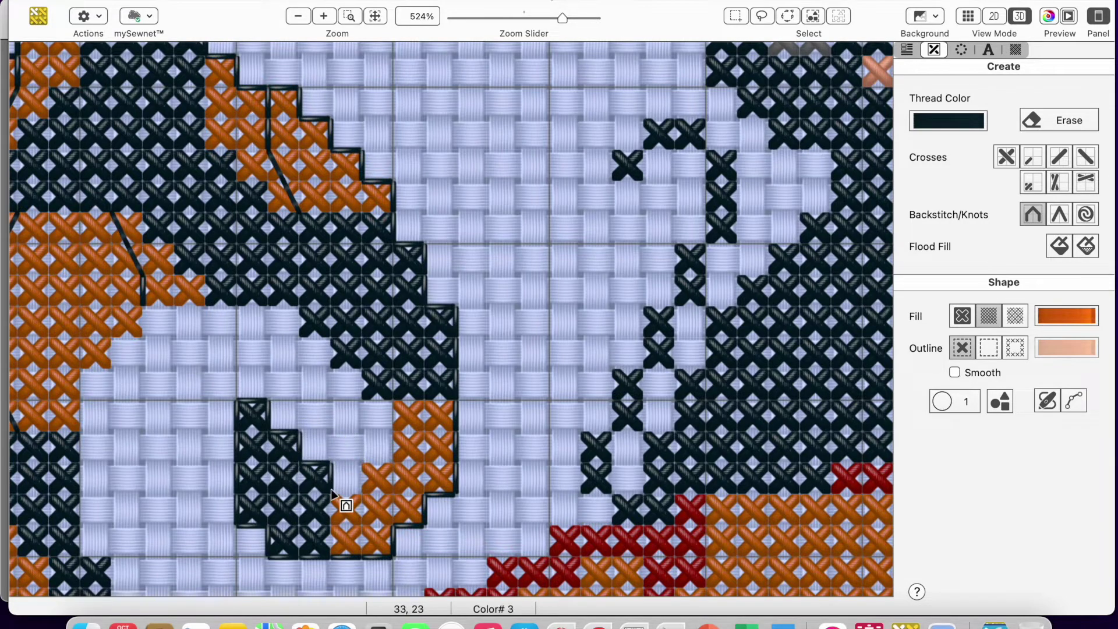
left_click(356, 493)
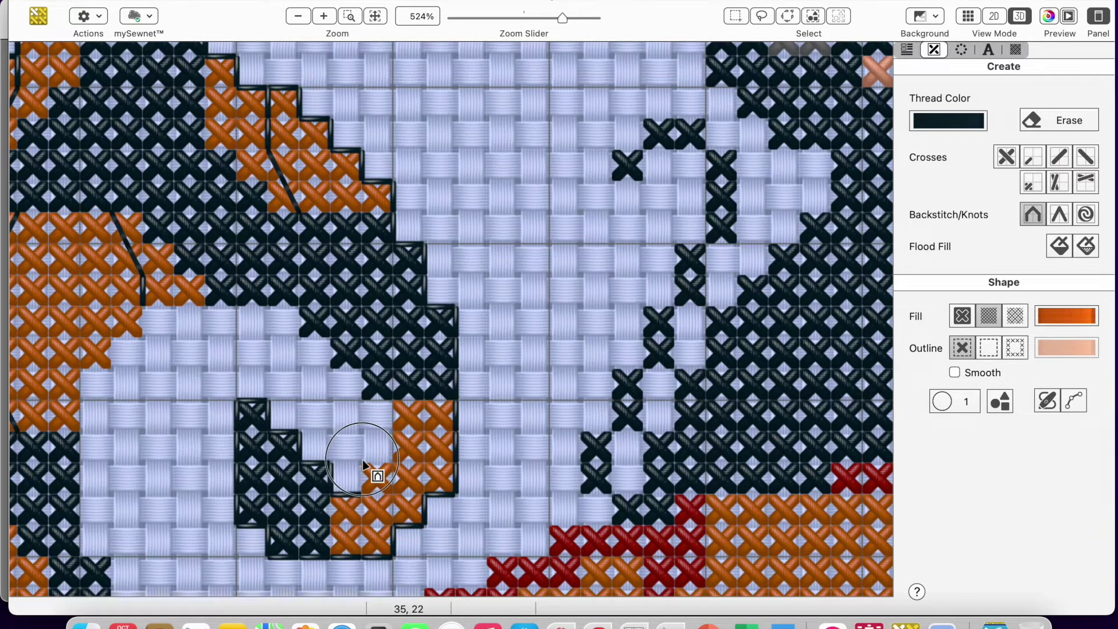
left_click(362, 463)
left_click(394, 463)
left_click(393, 401)
left_click(363, 402)
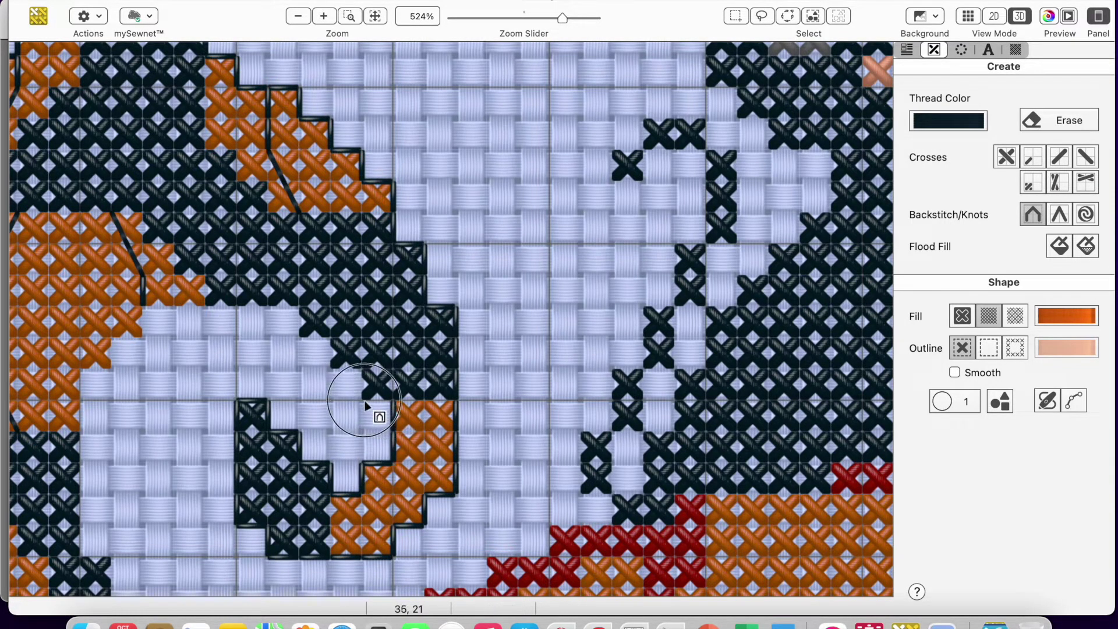
Step: Carry the outline up past the bare square along the dark stitches' edge
left_click(361, 377)
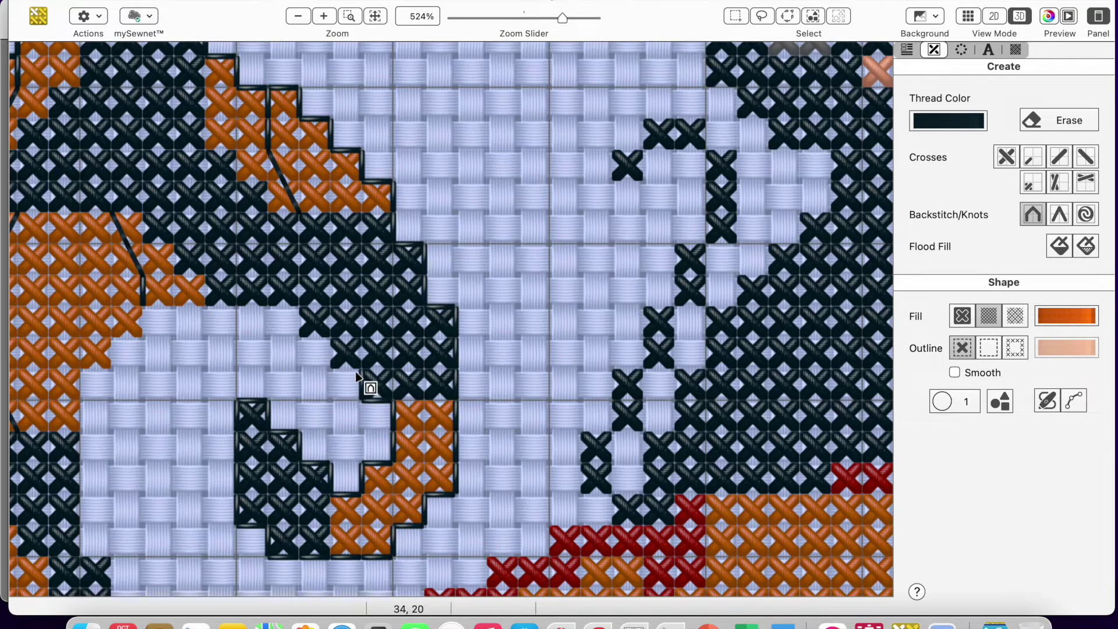
left_click(357, 365)
left_click(329, 369)
left_click(327, 339)
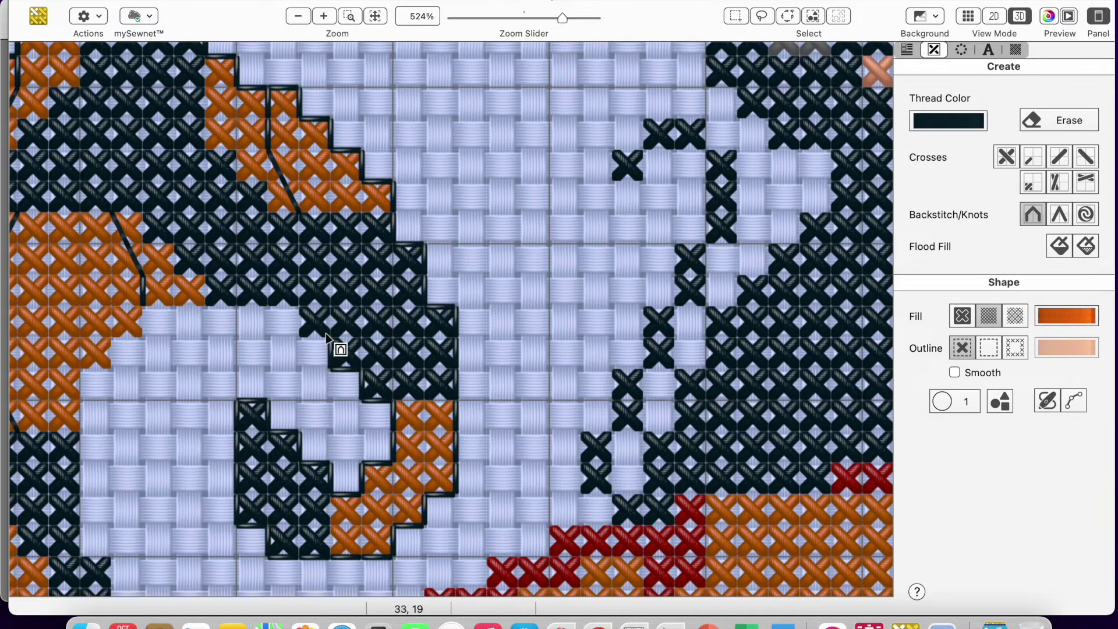
left_click(299, 337)
left_click(298, 307)
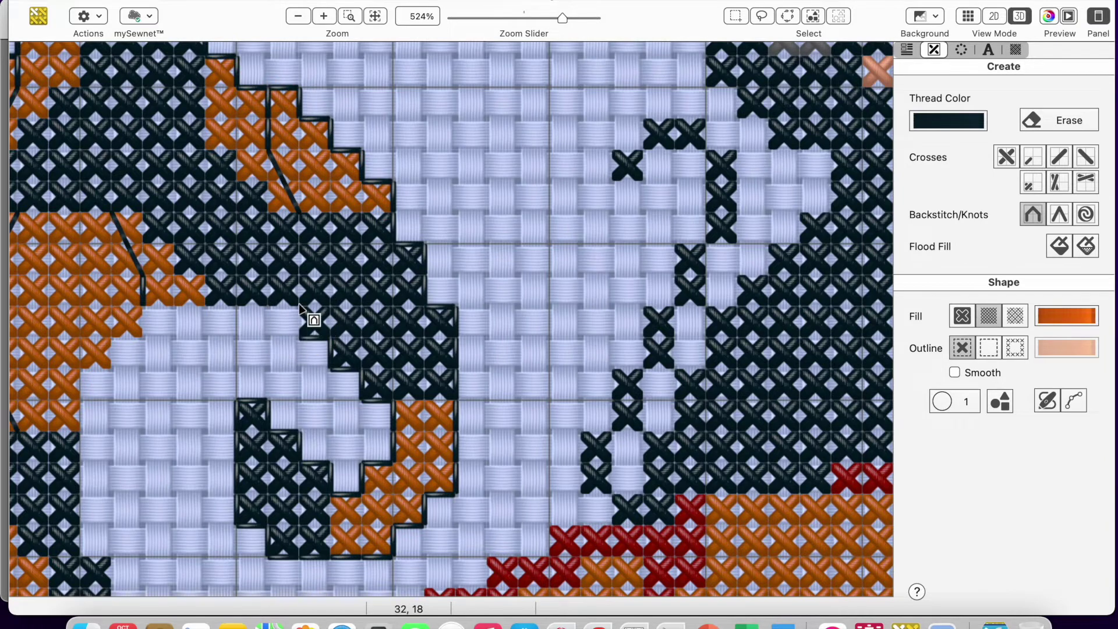
Step: Trace the hat's underside leftward, stepping down and left along the orange stitches
left_click(237, 307)
left_click(174, 307)
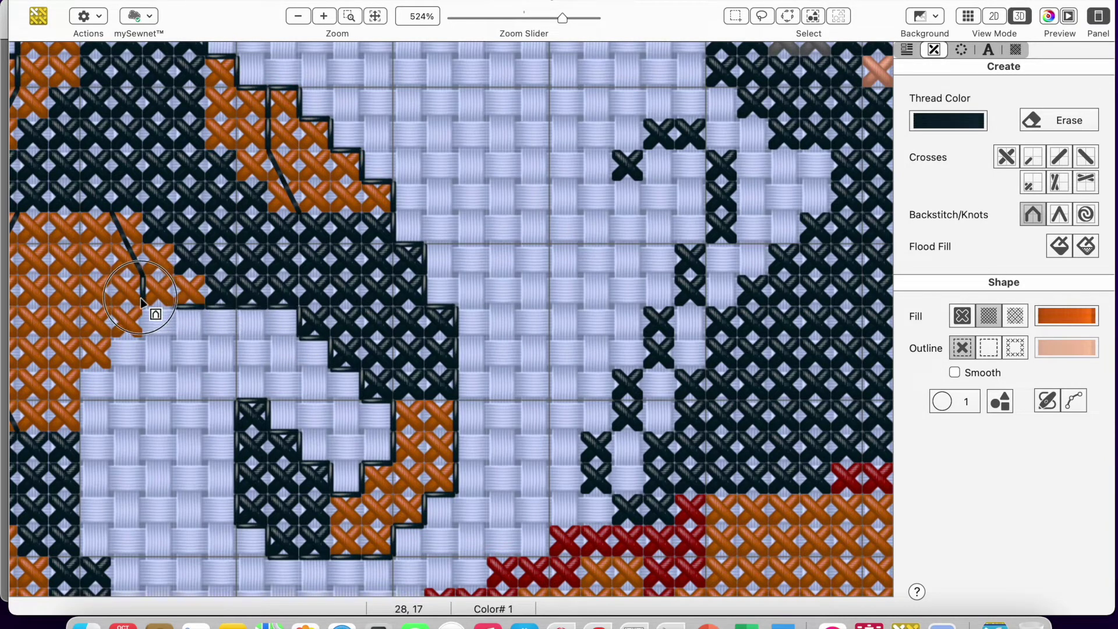
left_click(143, 307)
left_click(143, 337)
left_click(114, 337)
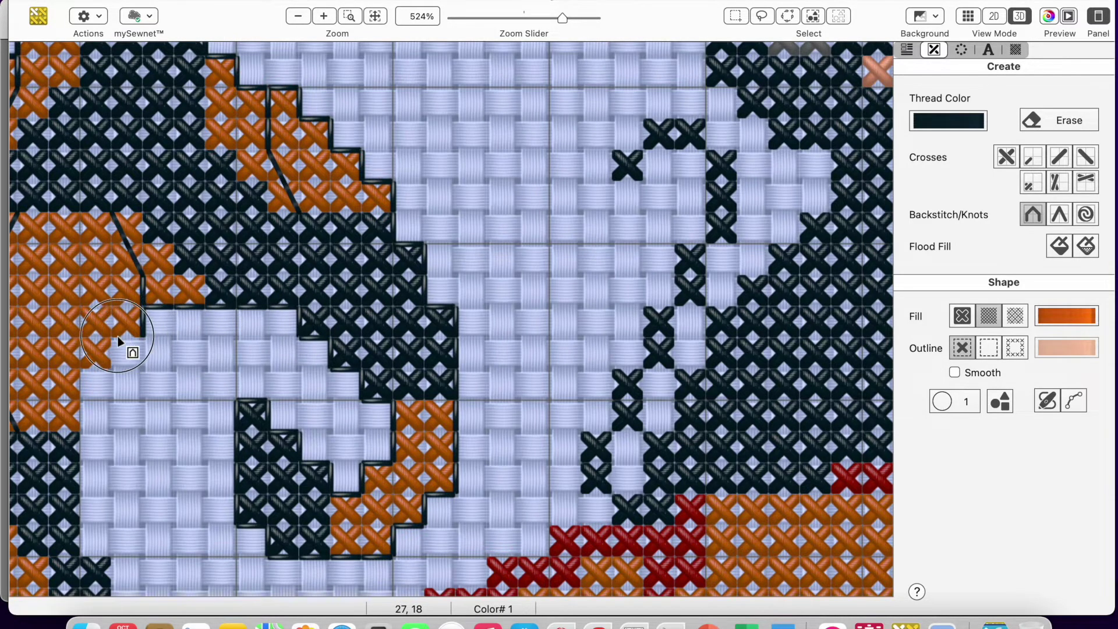
left_click(112, 368)
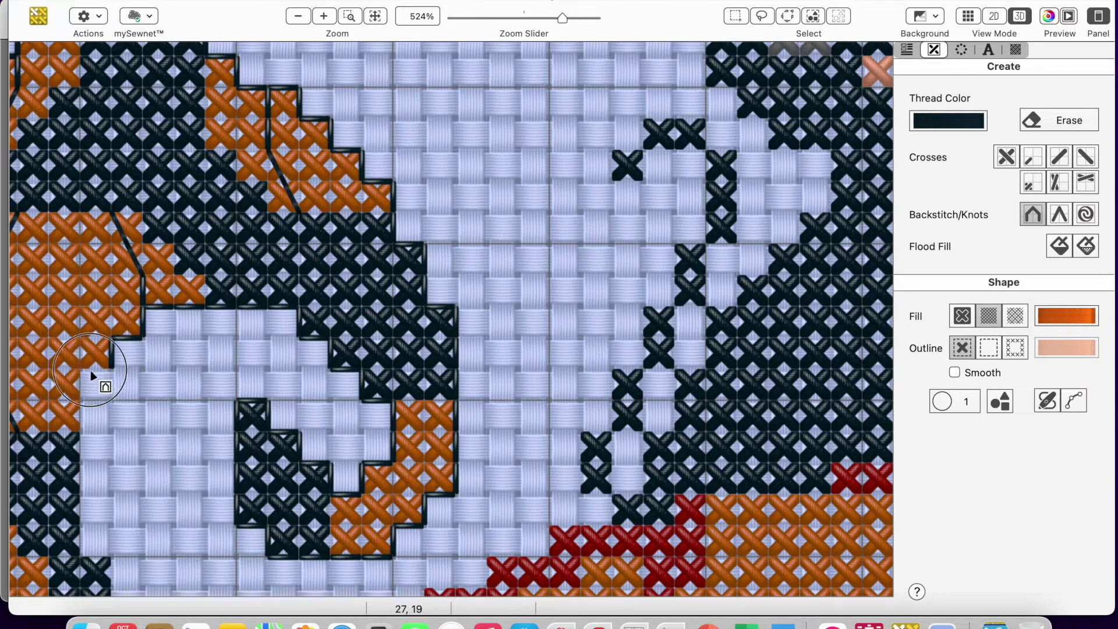
left_click(82, 369)
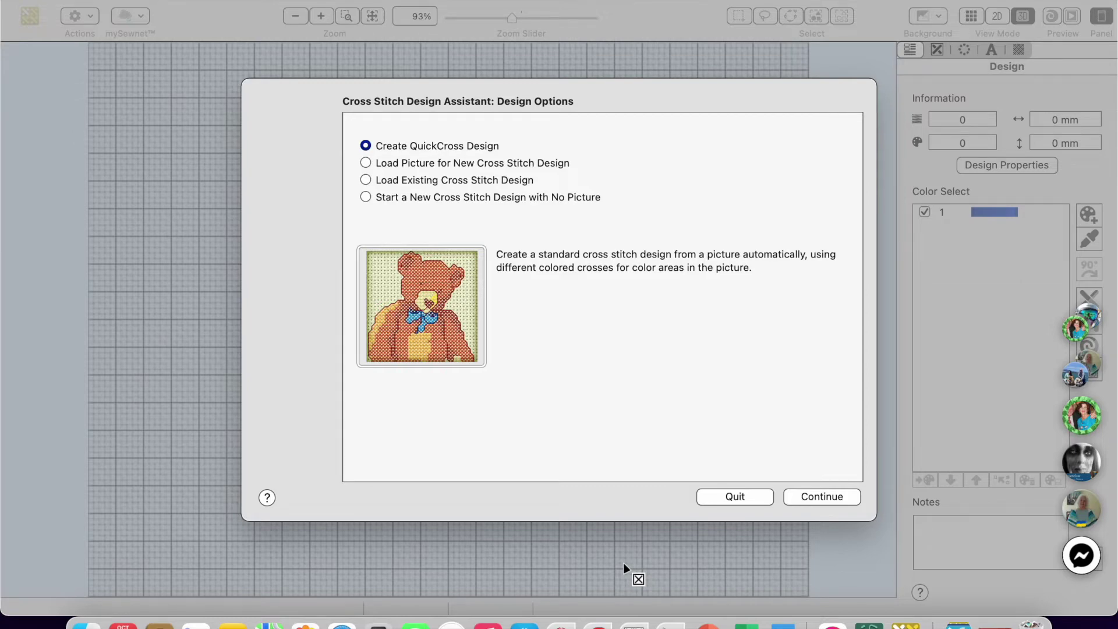
Step: Choose 'Start a New Cross Stitch Design with No Picture' and move on to Design Size
left_click(366, 198)
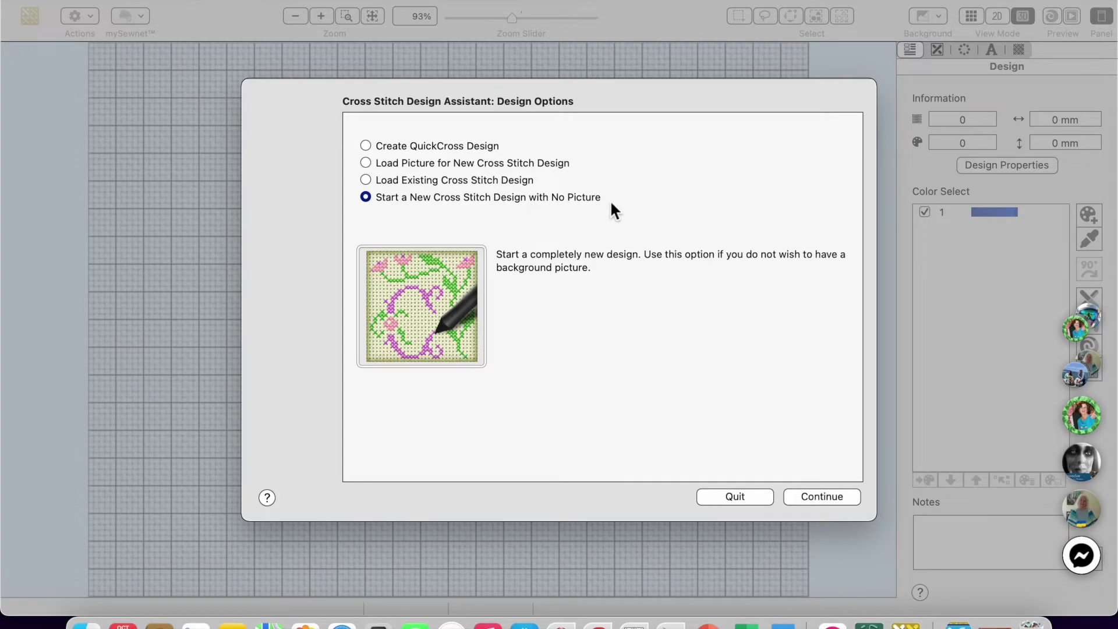
left_click(828, 496)
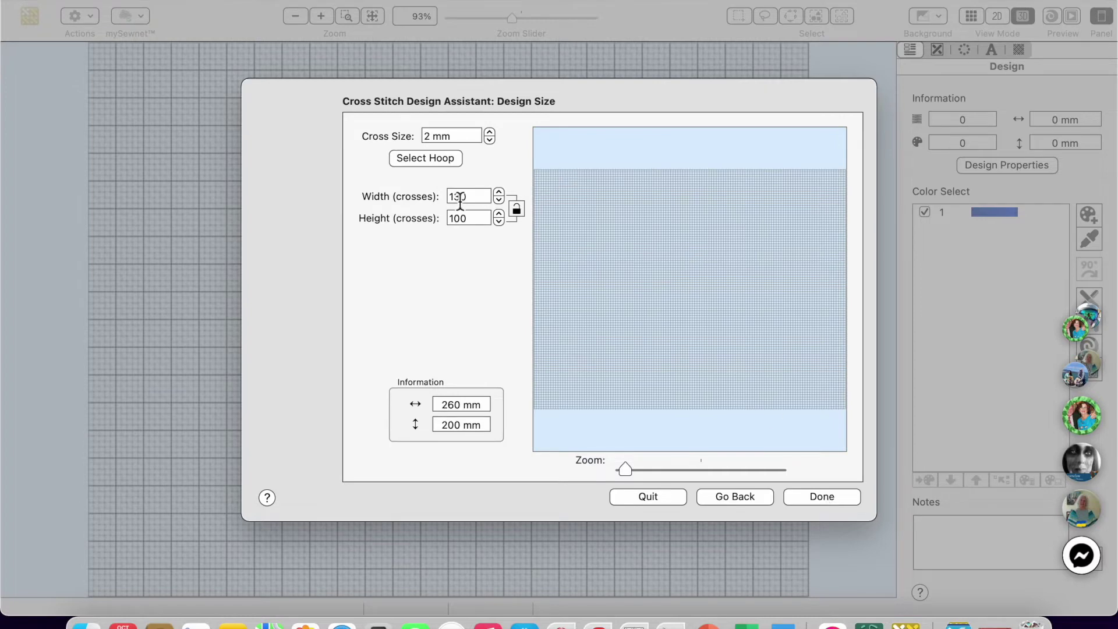
Step: Set the design's width and height to 30 crosses each
double_click(474, 196)
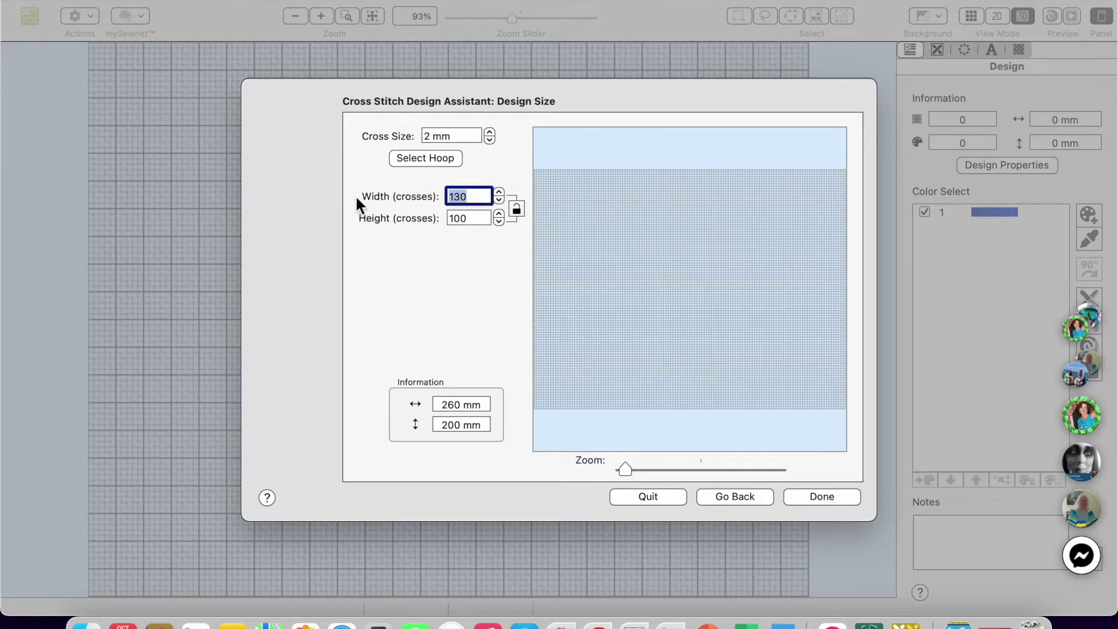
type("30")
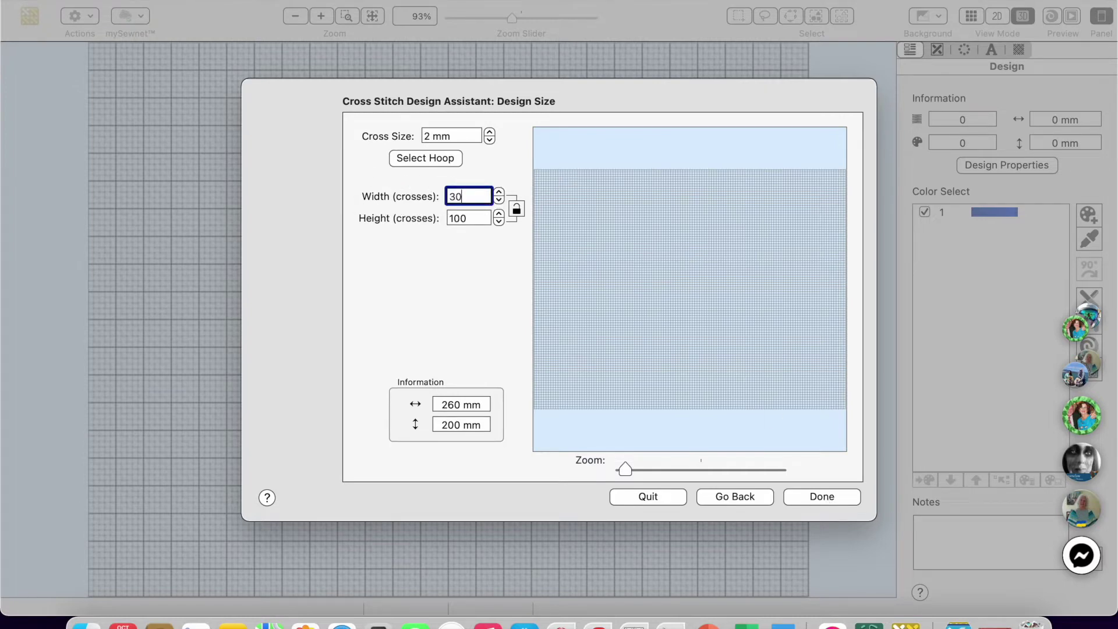
double_click(473, 219)
type("30")
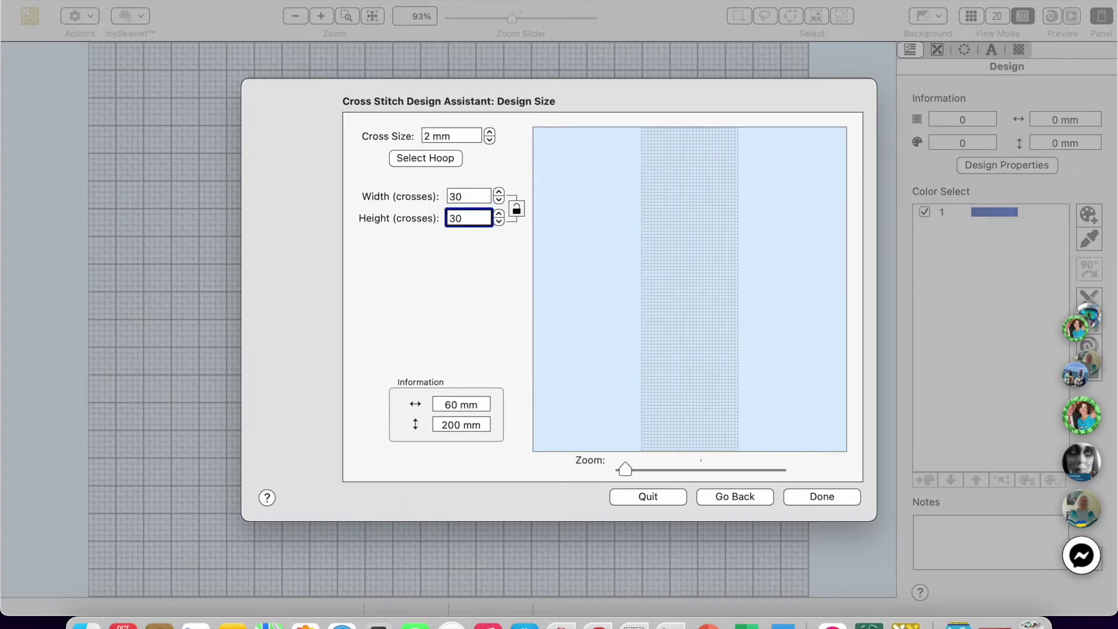
key("Return")
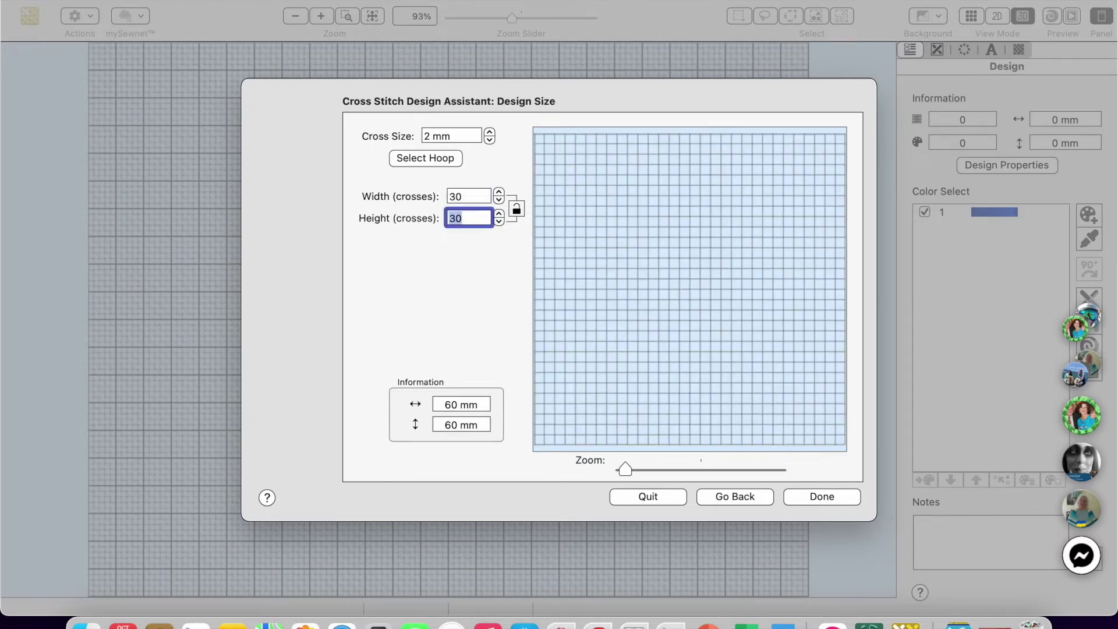
Step: Create the blank 30 × 30 grid and select Full Cross in the Create tools
left_click(822, 496)
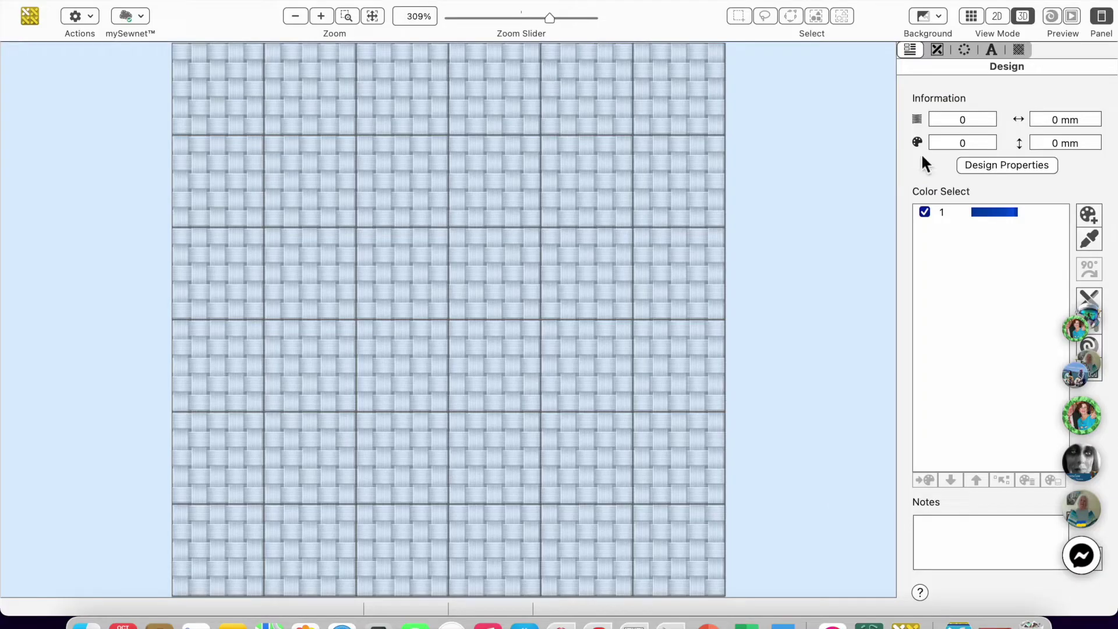
left_click(940, 50)
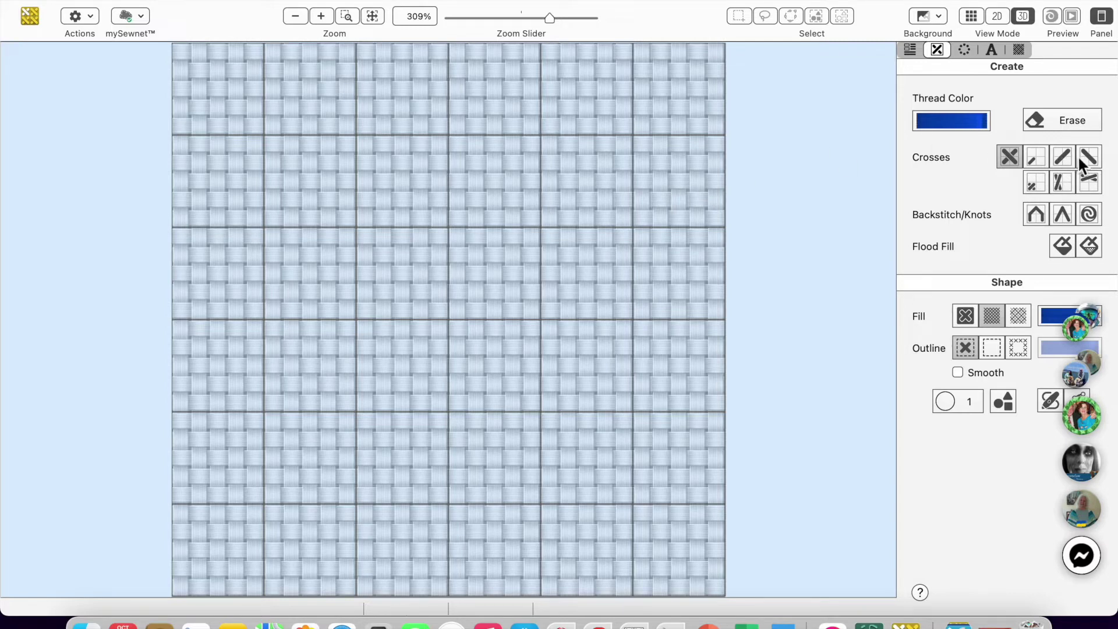
left_click(1011, 164)
Step: Try half cross stitches, then select the second Backstitch style
left_click(1036, 158)
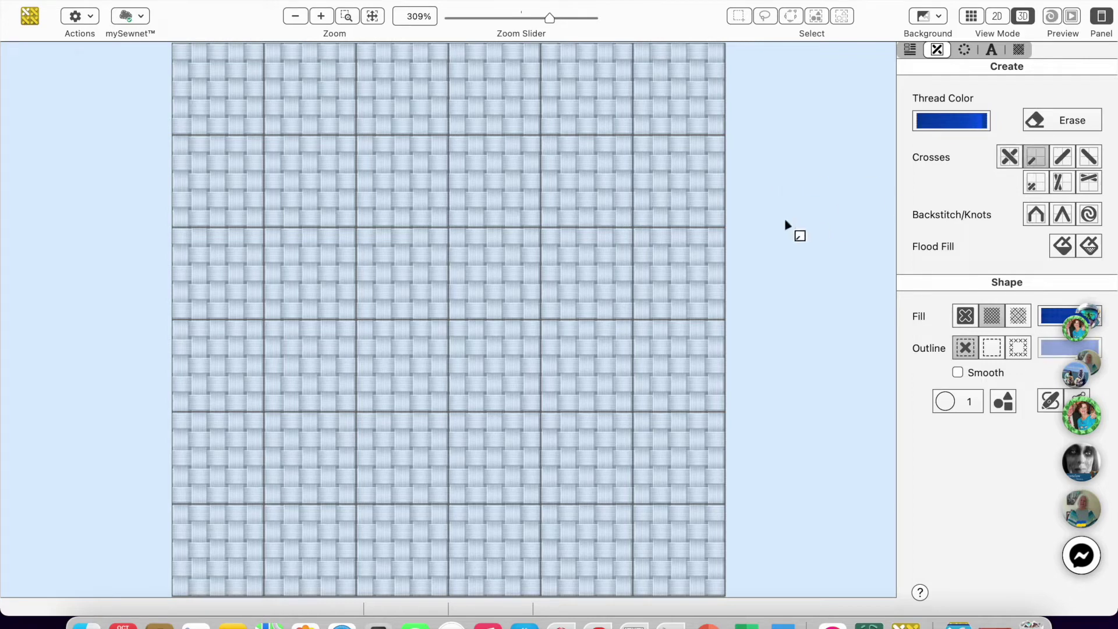
left_click(1036, 213)
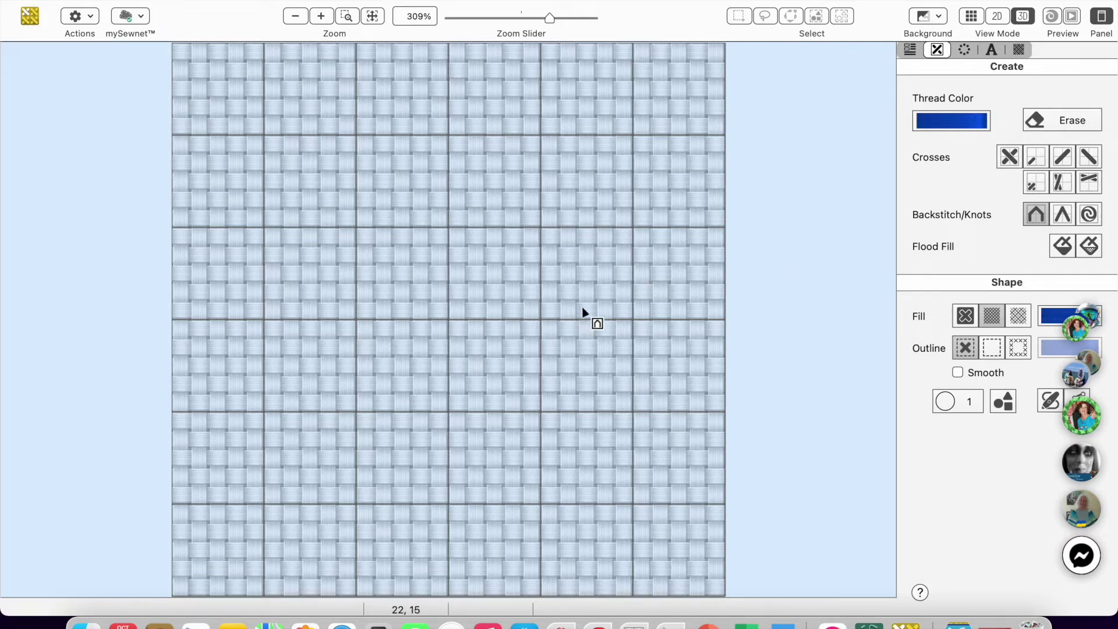
left_click(1064, 214)
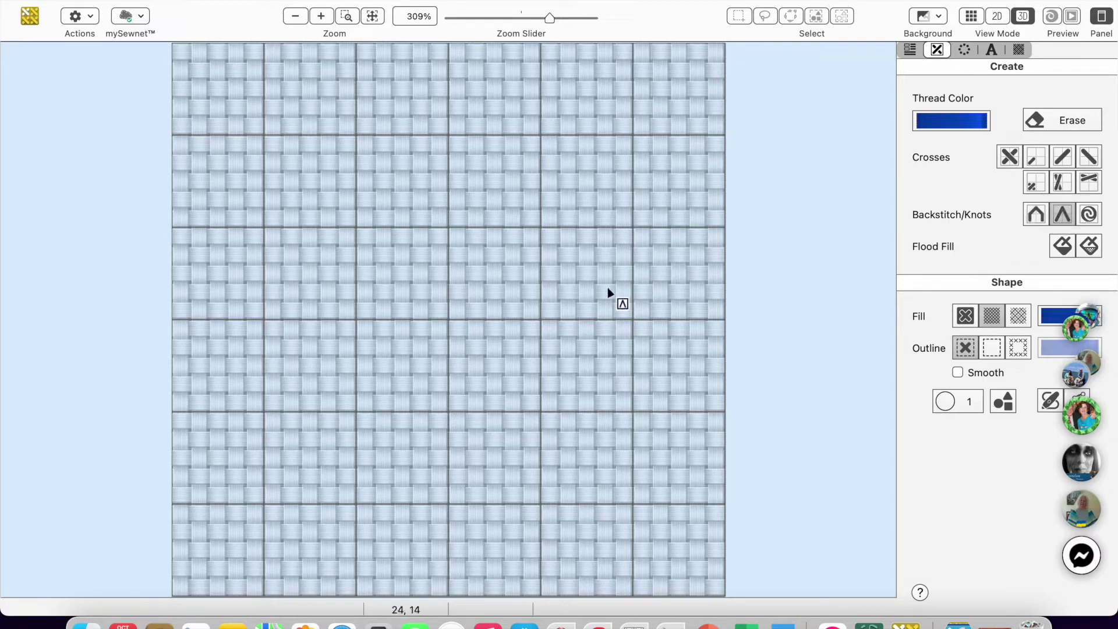
Step: Toggle Erase on and off around reselecting Full Cross, then choose the second backstitch style
left_click(1069, 116)
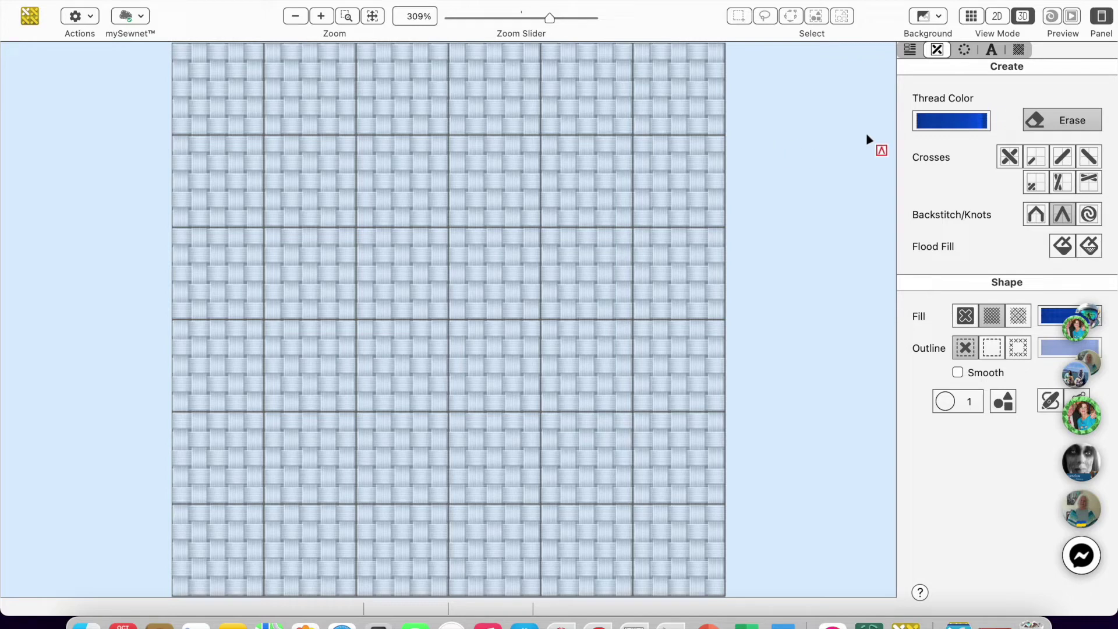
left_click(1009, 156)
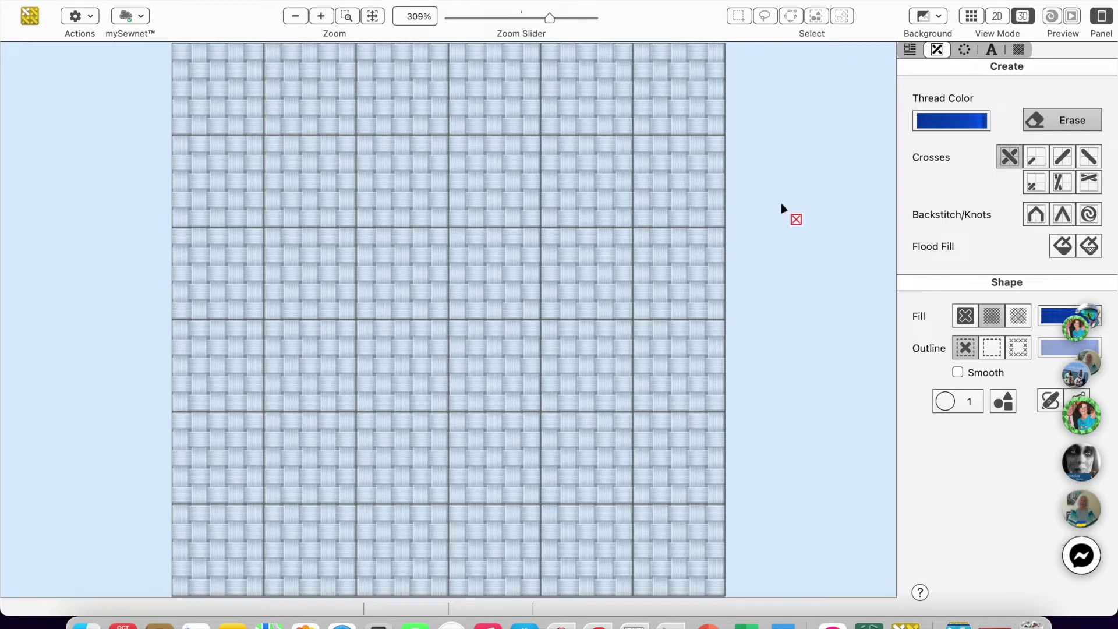
left_click(1057, 117)
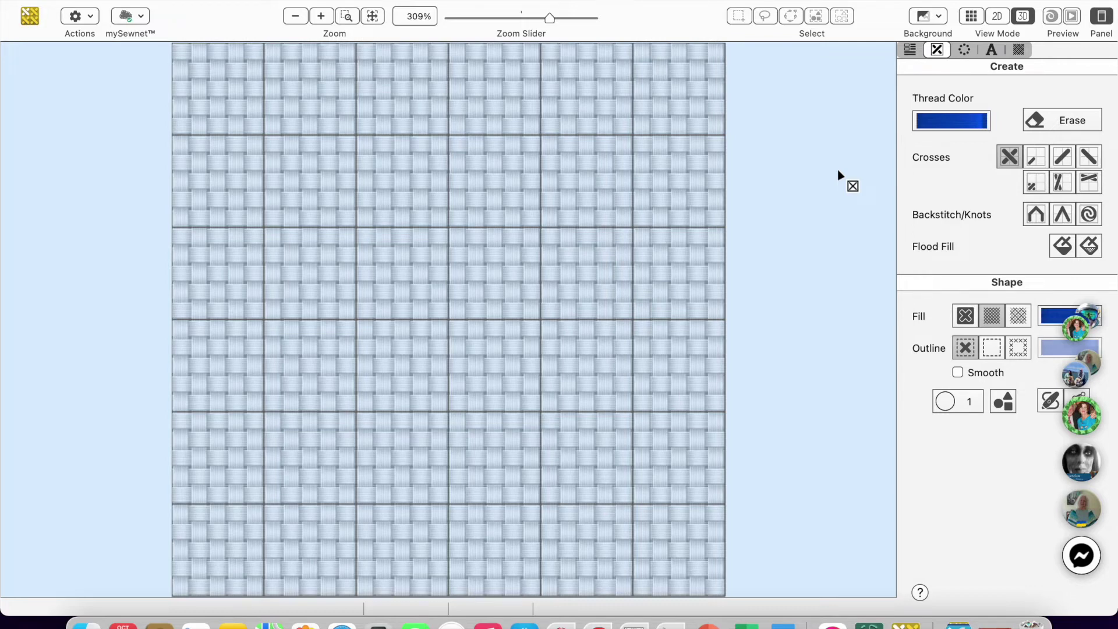
left_click(1062, 216)
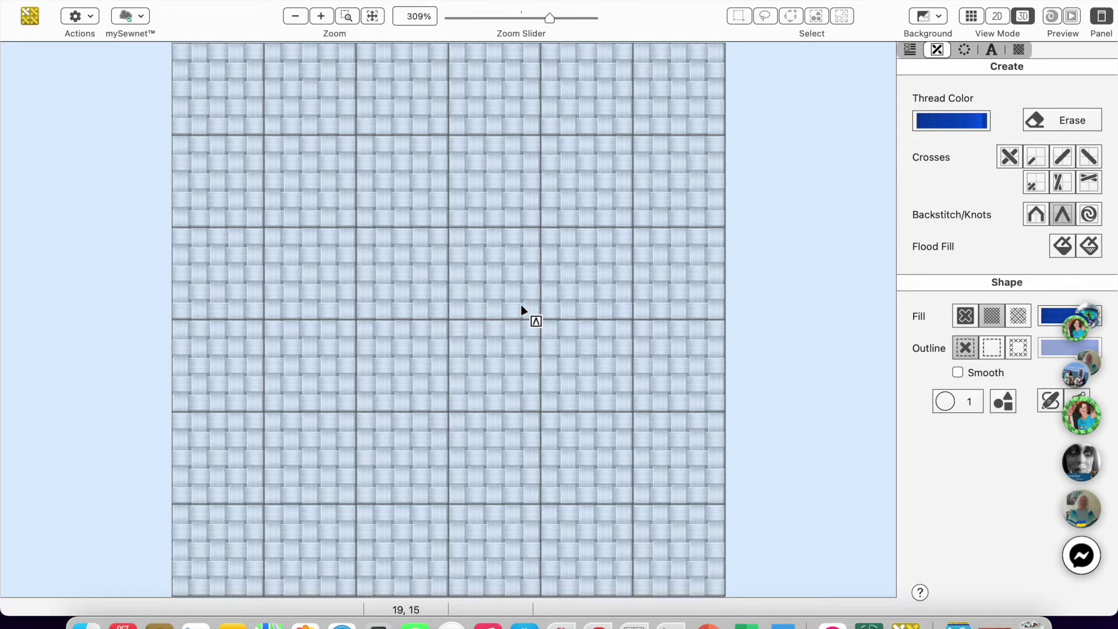
Step: Draw a long diagonal backstitch plus connecting lines forming a triangle and a crossing line
left_click_drag(429, 283, 575, 145)
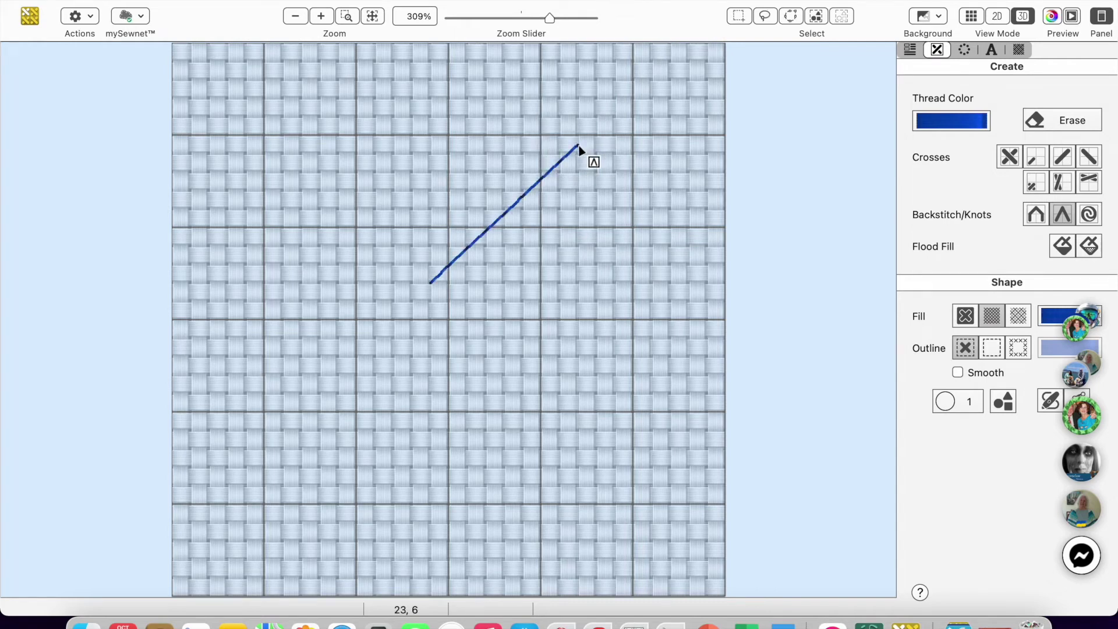
left_click(586, 183)
left_click_drag(541, 195, 506, 176)
left_click(570, 95)
left_click_drag(584, 150, 332, 163)
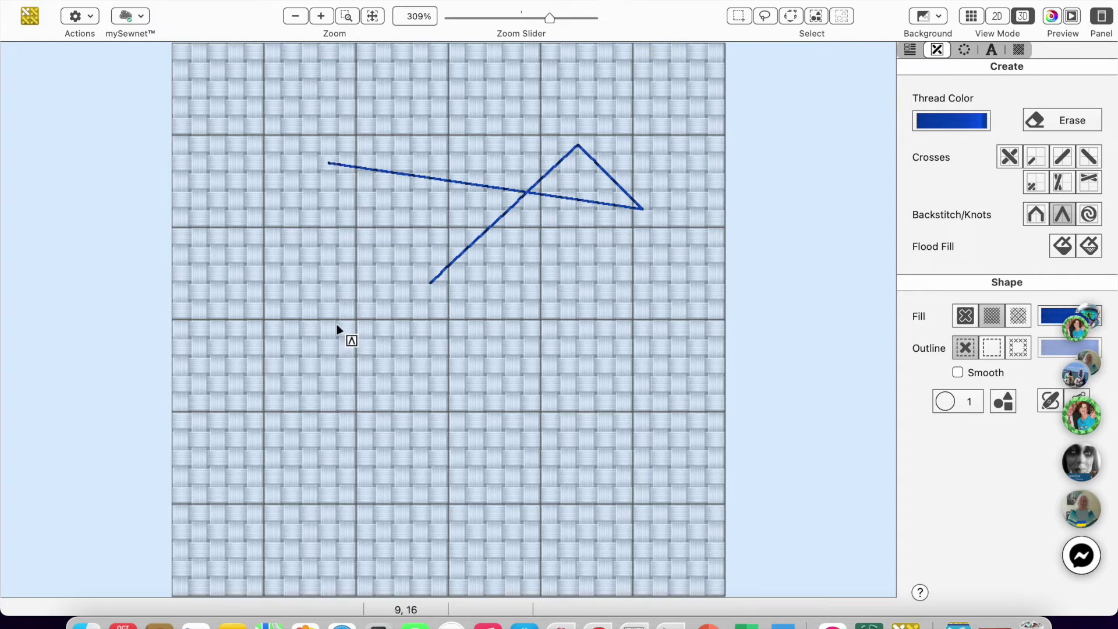
mouse_move(365, 353)
left_mouse_down()
mouse_move(412, 349)
mouse_move(438, 320)
mouse_move(438, 270)
mouse_move(391, 242)
mouse_move(337, 235)
mouse_move(301, 265)
mouse_move(321, 292)
mouse_move(281, 319)
mouse_move(393, 390)
mouse_move(408, 359)
mouse_move(411, 368)
left_mouse_up()
Step: Add a jagged outline of short zigzag, vertical and diagonal backstitch segments
left_click(326, 344)
left_click(412, 369)
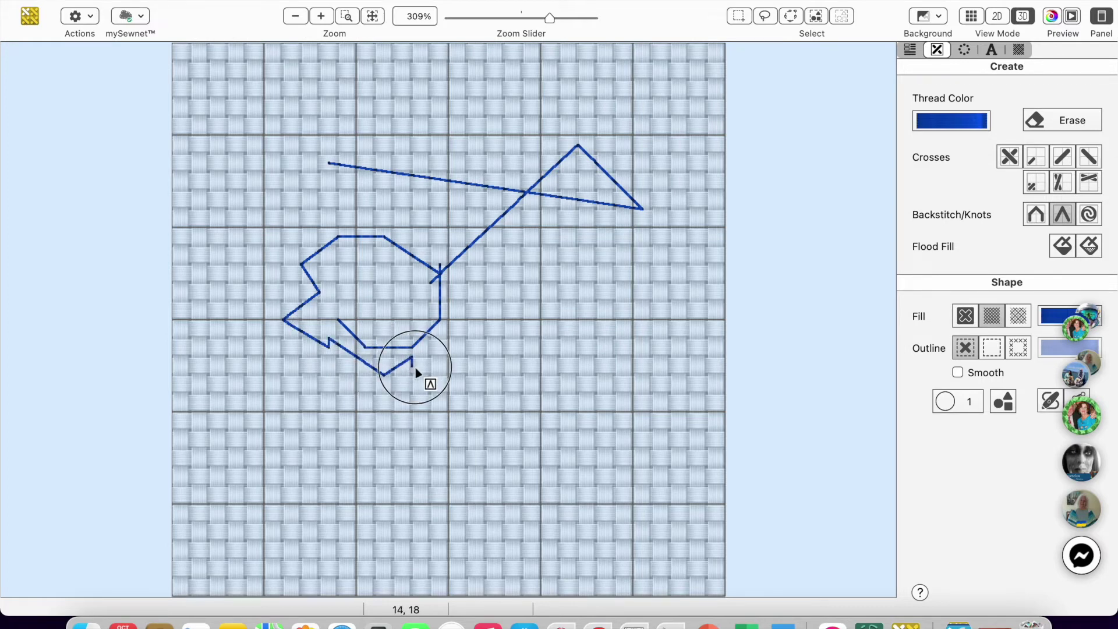
left_click(410, 371)
mouse_move(411, 375)
left_mouse_down()
mouse_move(399, 381)
mouse_move(414, 382)
left_mouse_up()
left_click(398, 379)
left_click(402, 382)
left_click(414, 378)
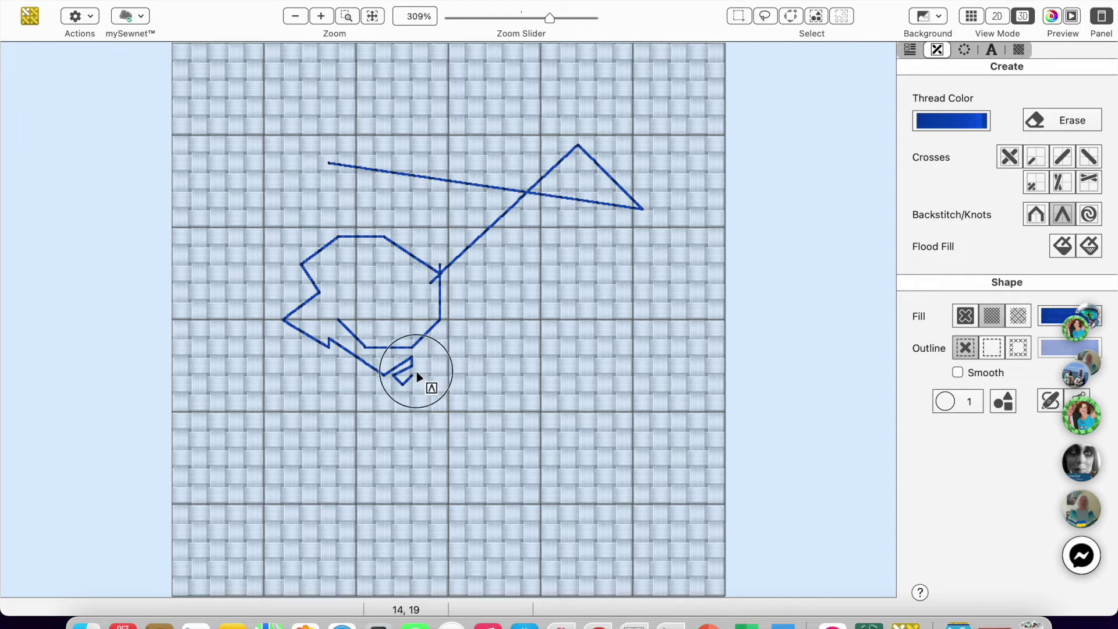
left_click(429, 373)
left_click(429, 382)
left_click(397, 394)
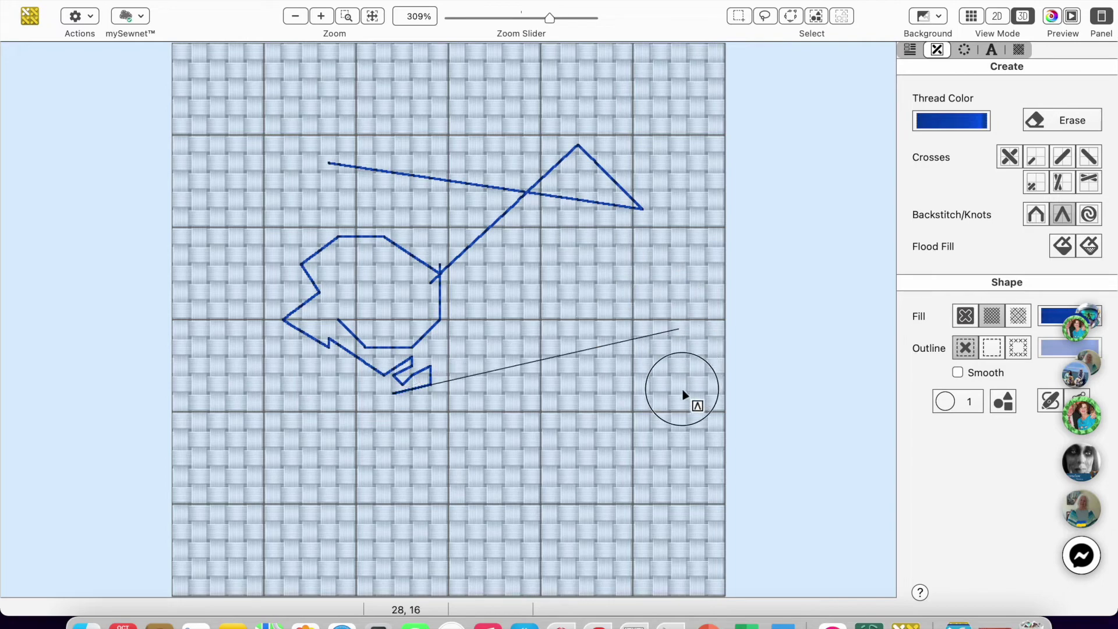
Step: Finish the long backstitch to the lower right and zoom in to about 785%
left_click(645, 478)
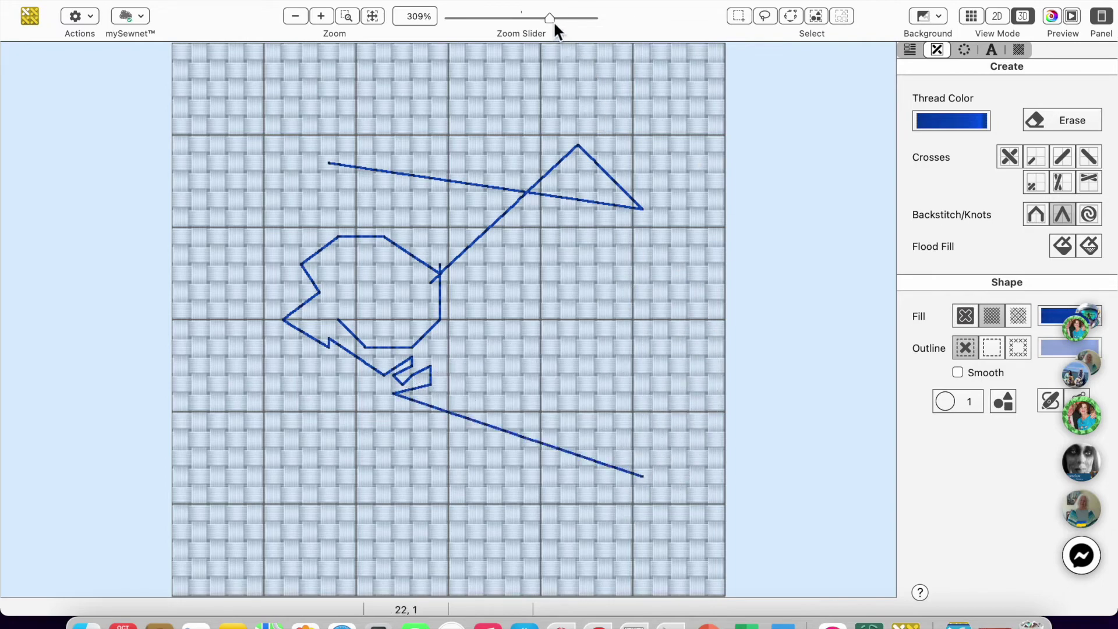
left_click_drag(551, 18, 570, 21)
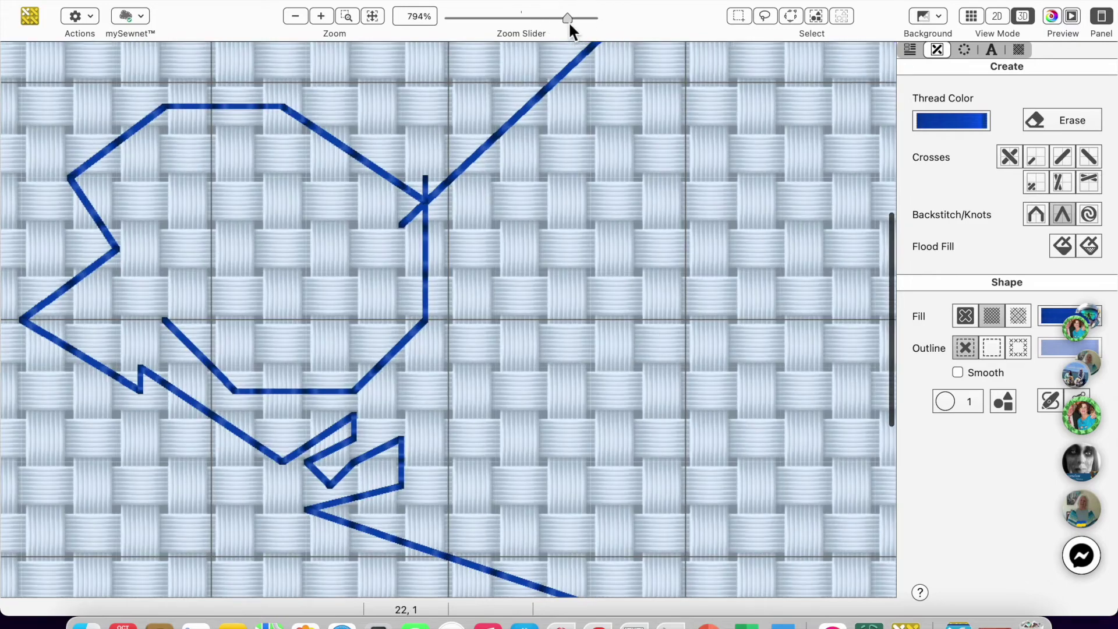
scroll(559, 191, "down", 5)
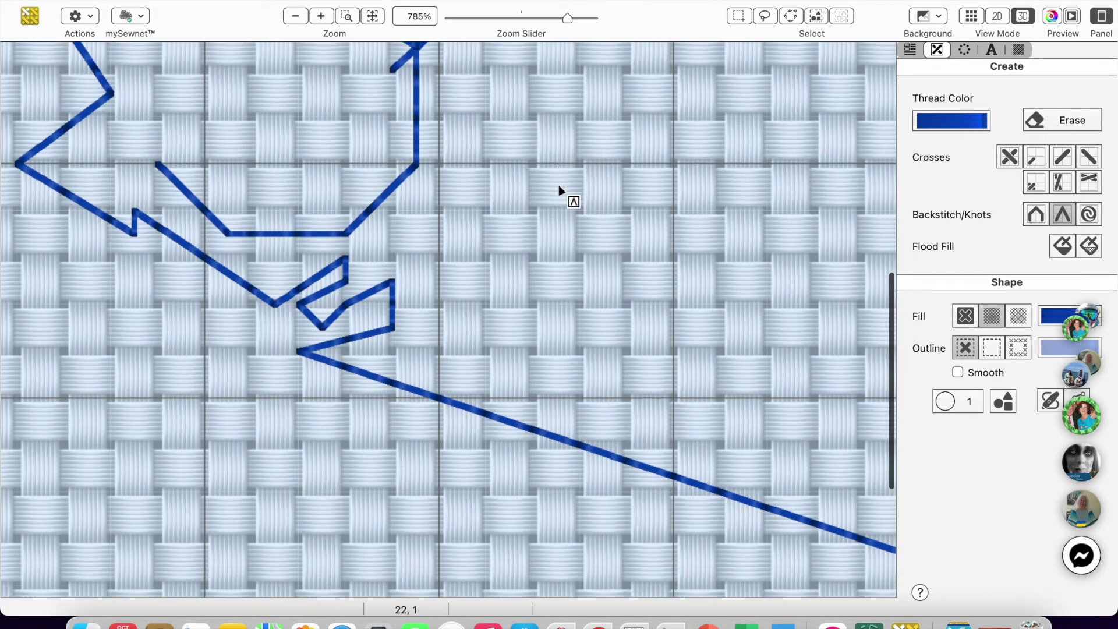
Step: Stitch a stepped backstitch line of short segments ending with a diagonal up to the right
left_click_drag(533, 208, 678, 311)
left_click(580, 165)
left_click(602, 184)
left_click(602, 167)
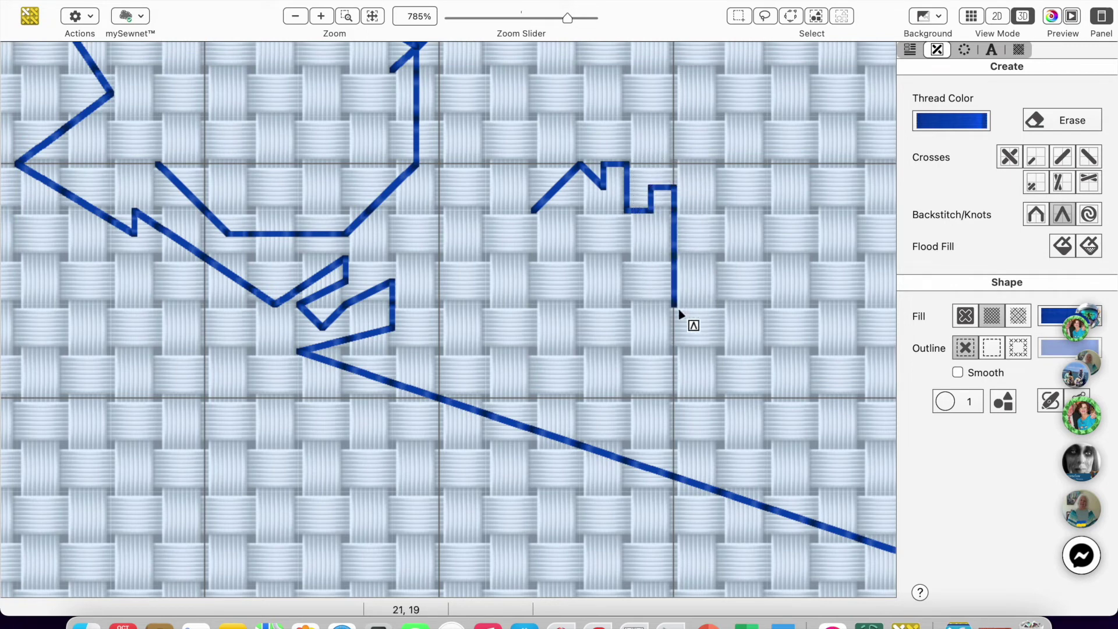
left_click_drag(679, 310, 712, 261)
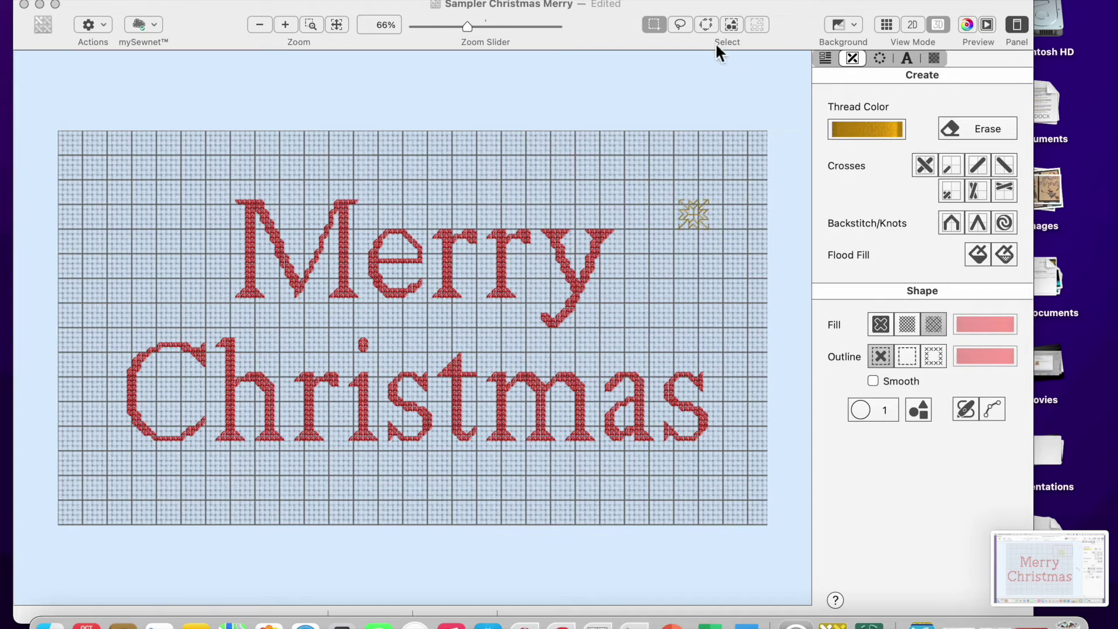
Step: Box-select the gold star, duplicate it, and move the copy just below and right of the original
left_click(654, 25)
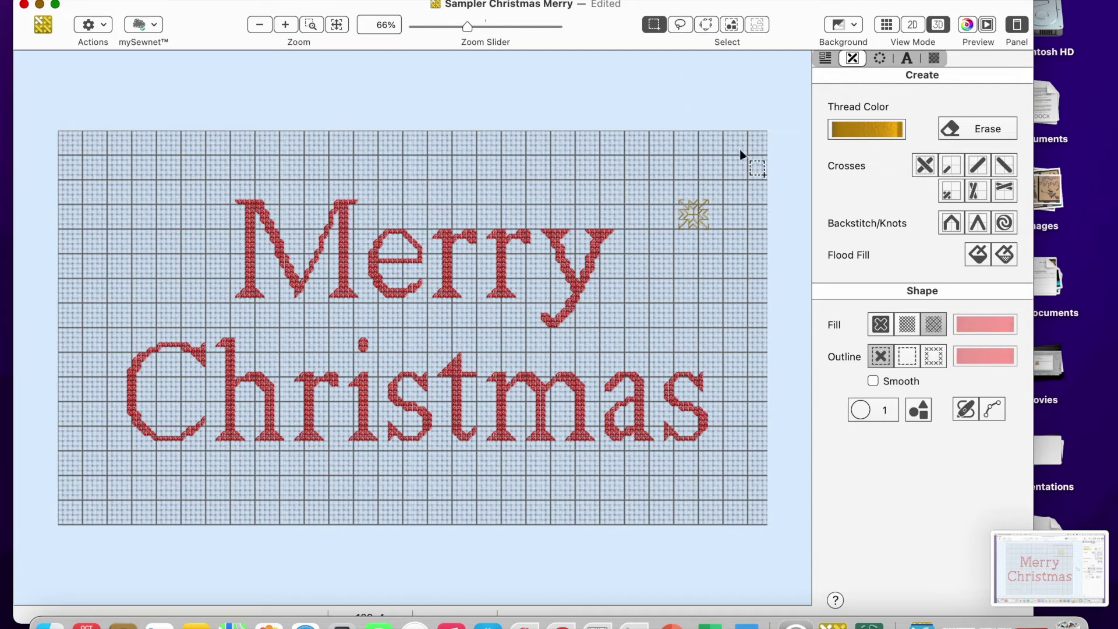
left_click_drag(668, 176, 668, 275)
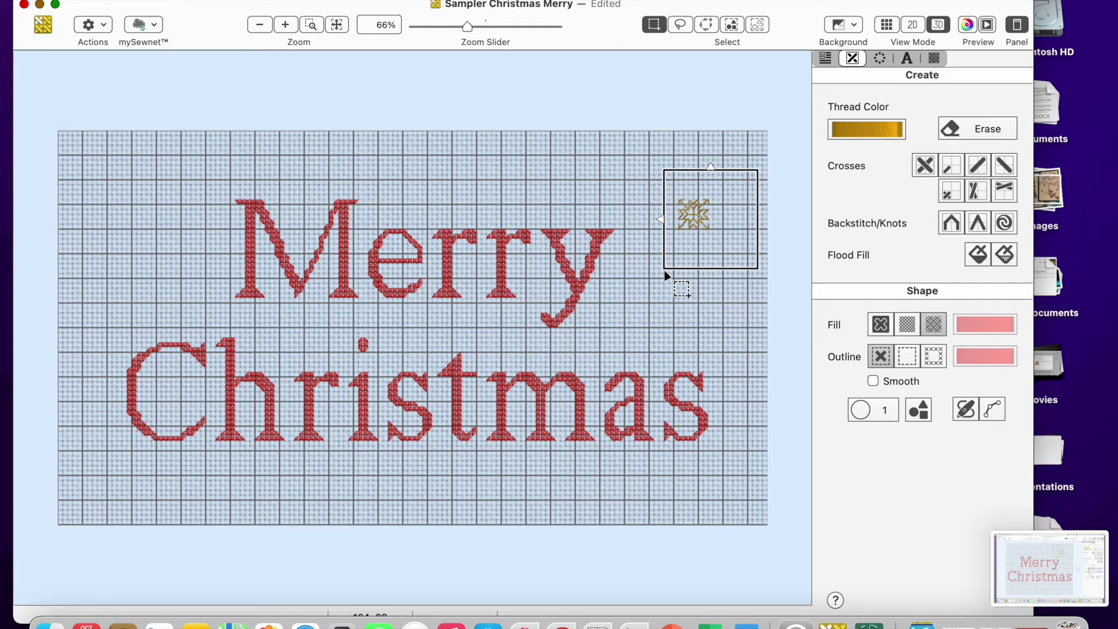
key("super+v")
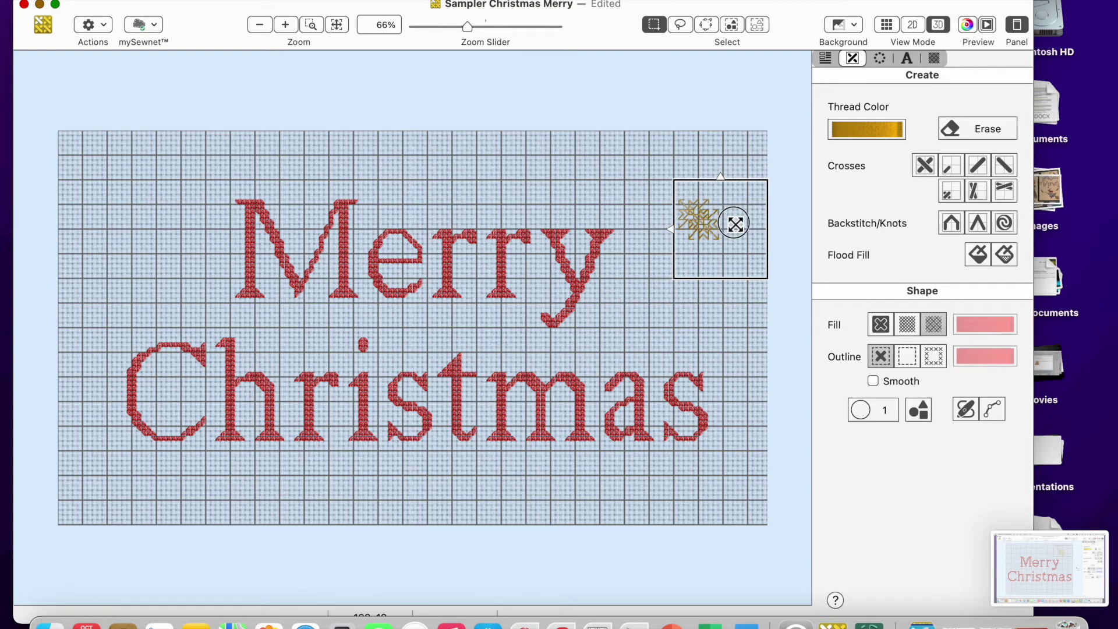
left_click_drag(736, 222, 742, 251)
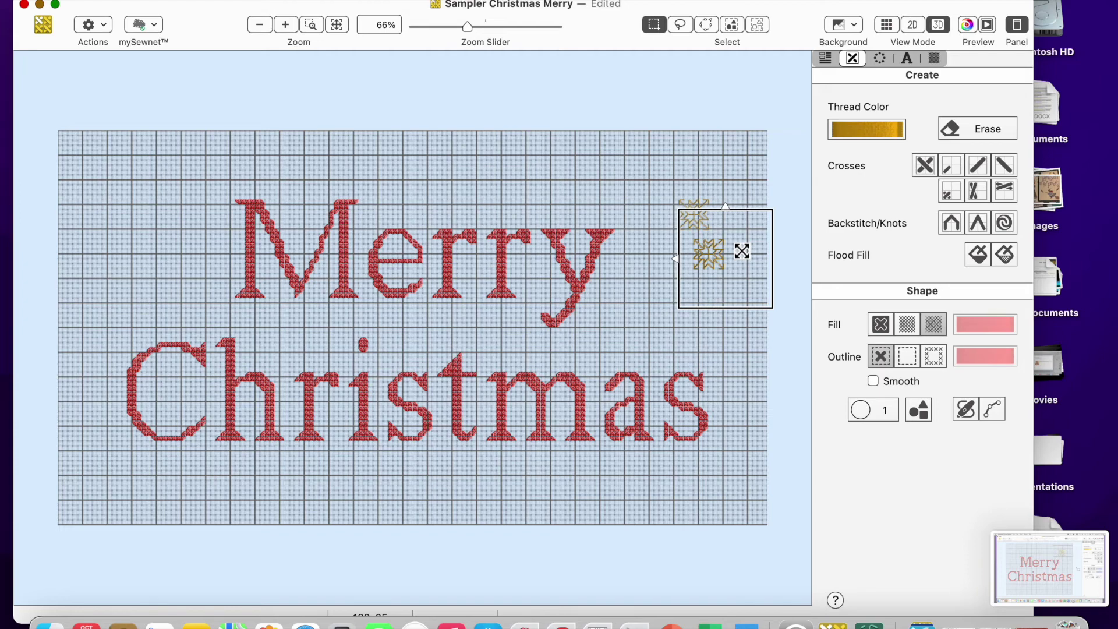
Step: Move the star copy to the upper left of the Merry Christmas lettering
right_click(742, 251)
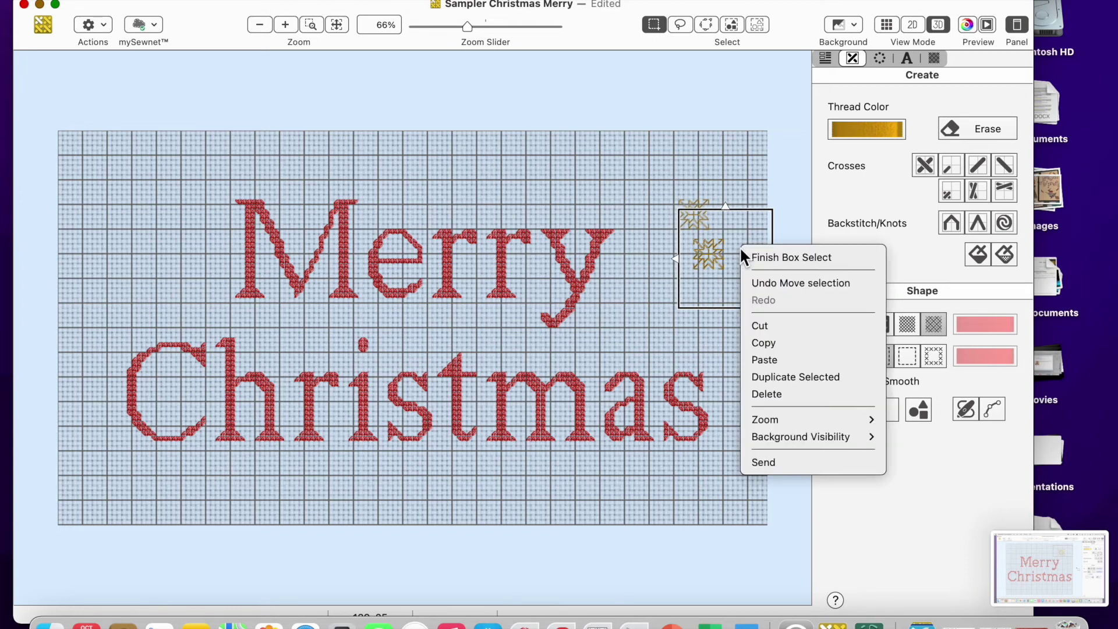
key("Escape")
left_click_drag(719, 247, 169, 190)
Step: Duplicate the upper-left star with Duplicate Selected and place the copy lower down the left side
right_click(174, 191)
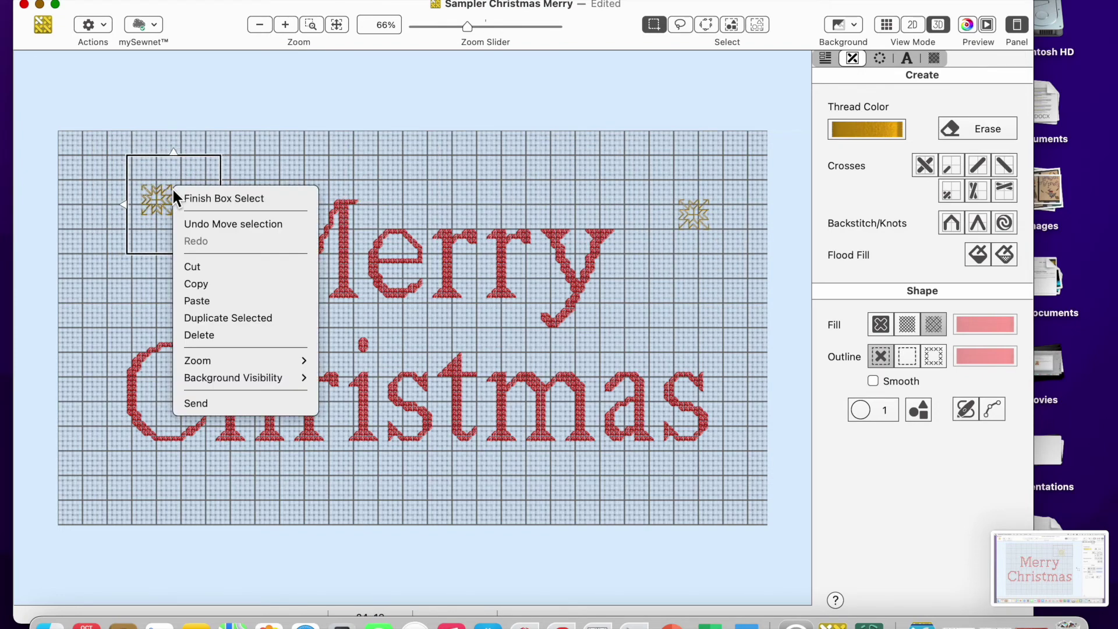
left_click(201, 321)
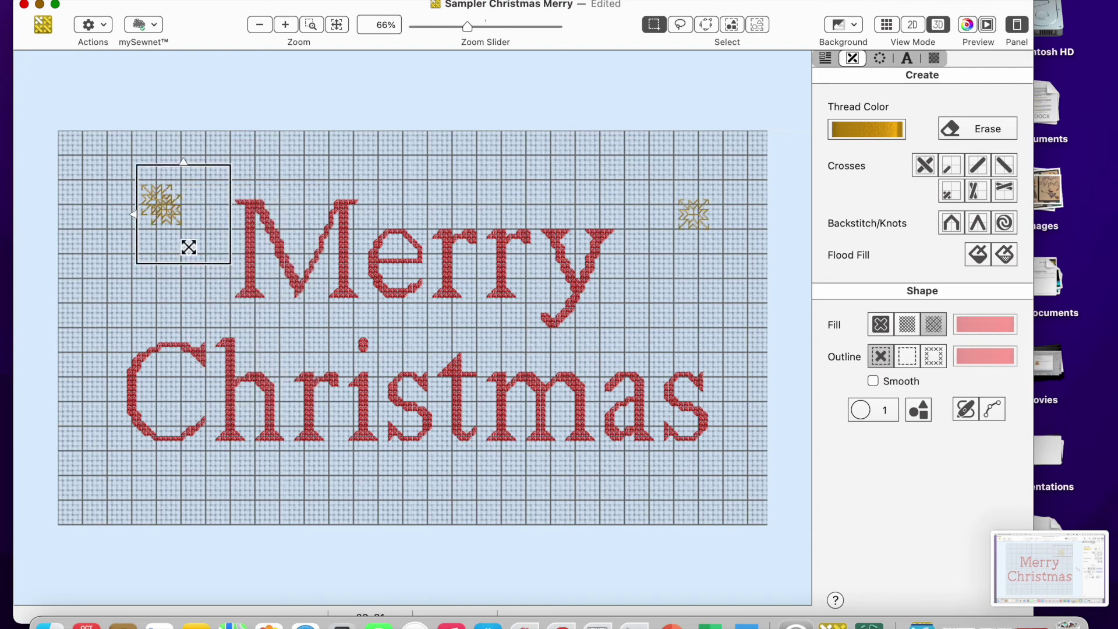
left_click_drag(174, 208, 145, 473)
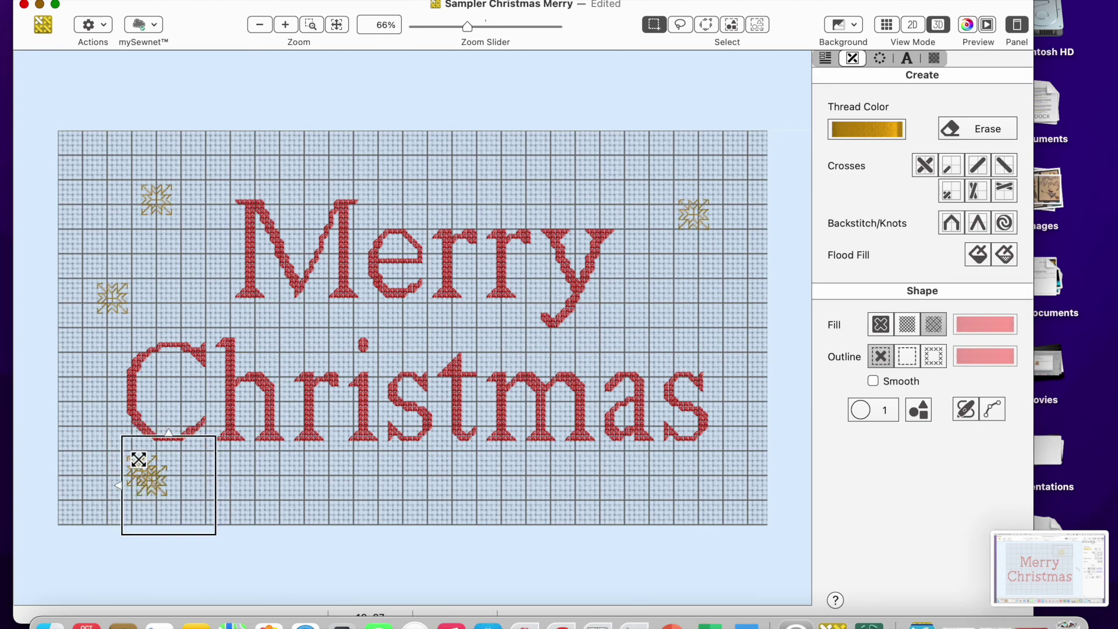
Step: Place star copies along the bottom, above 'Merry' with arrow-key nudges, and near the lower right
left_click_drag(155, 475, 291, 476)
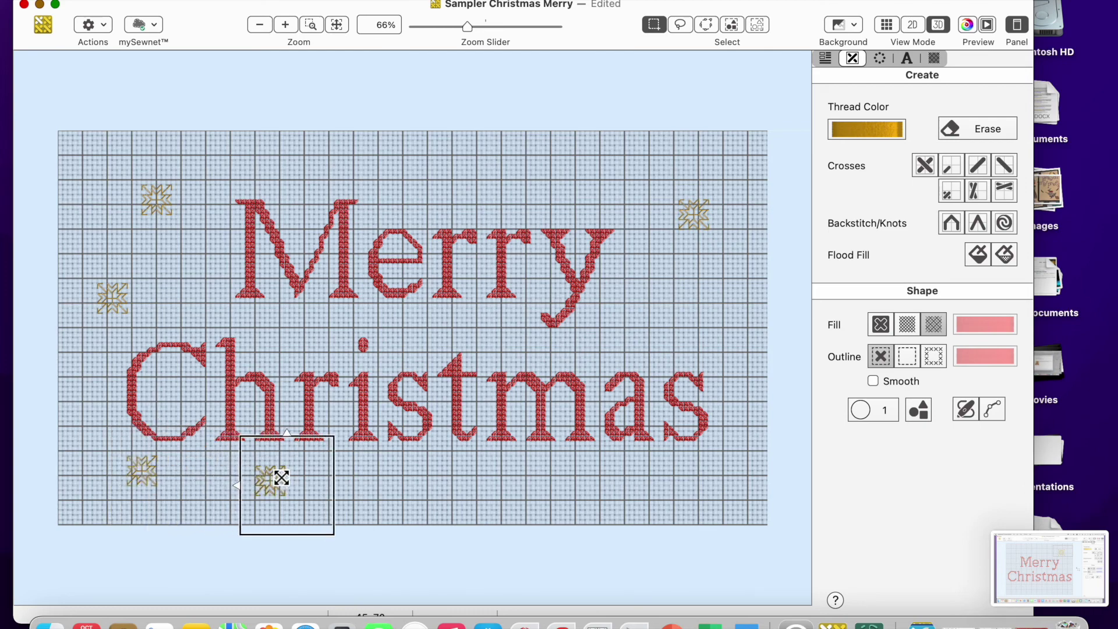
right_click(290, 477)
left_click(319, 515)
left_click_drag(306, 502, 515, 177)
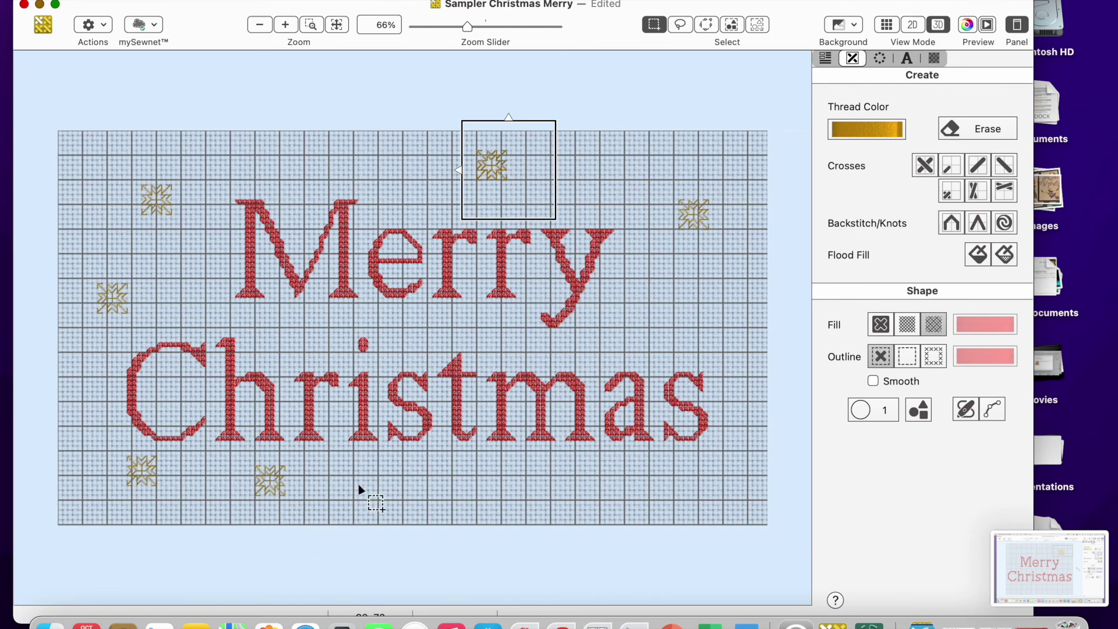
key("Right")
key("Down")
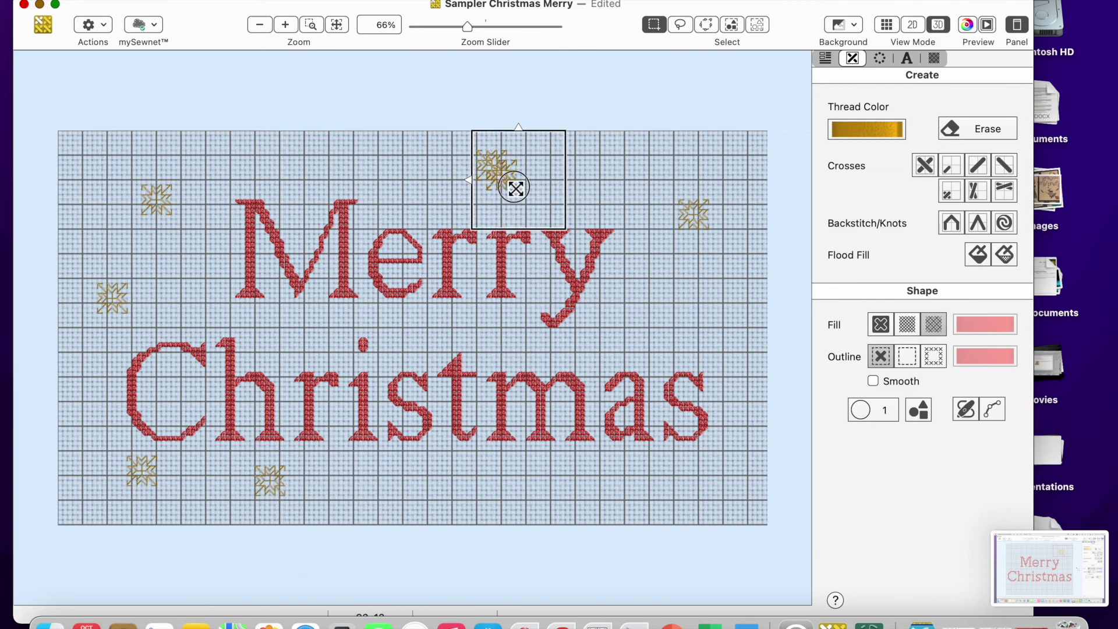
left_click_drag(515, 188, 608, 511)
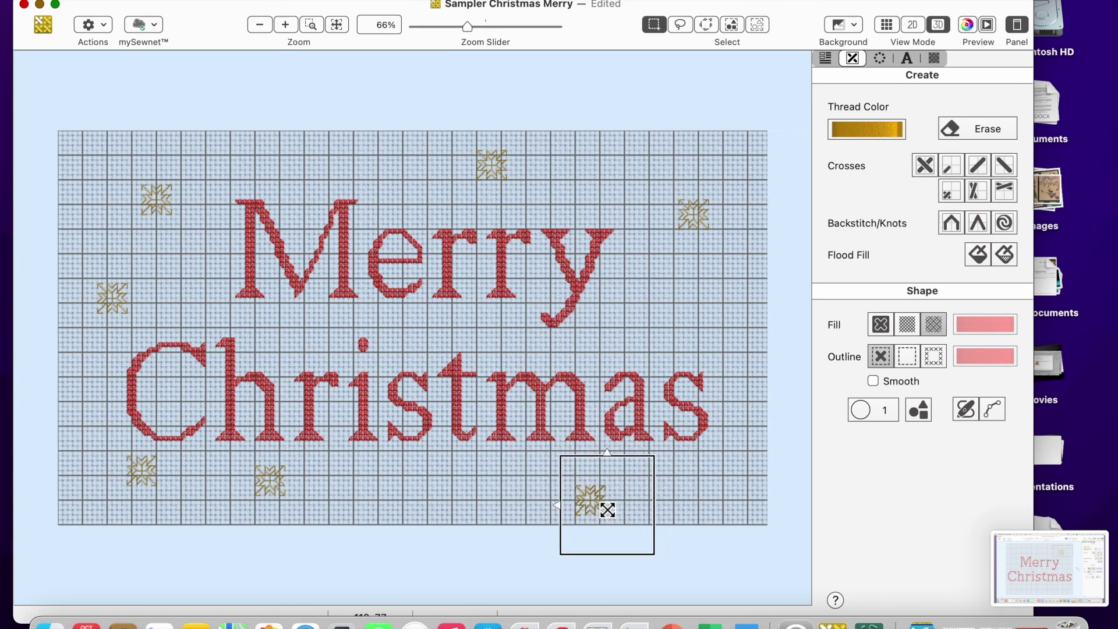